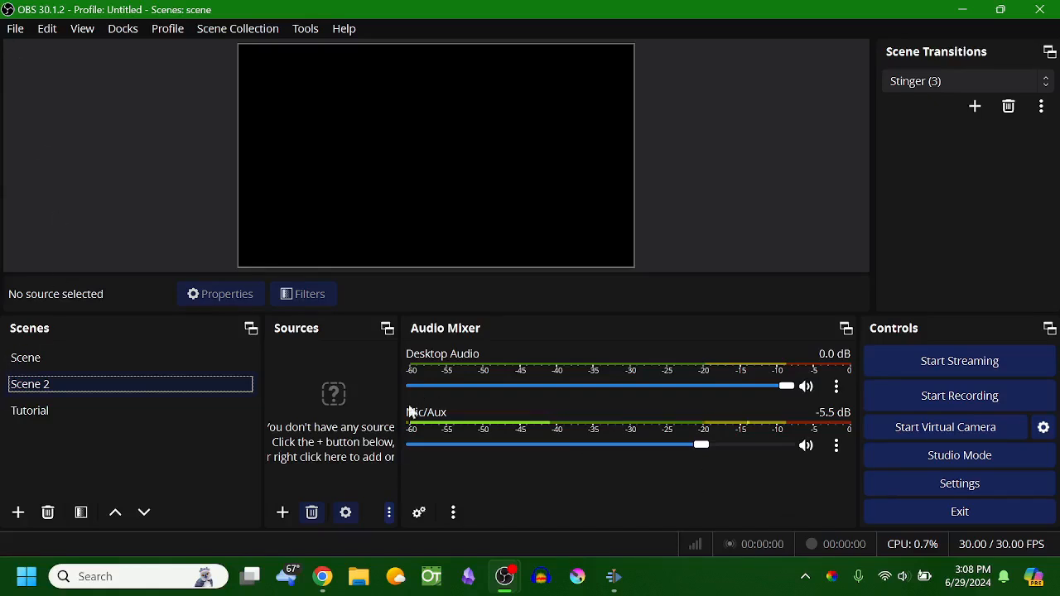
Select SamsonC01 (3- AudioBox USB) as the Mic/Auxiliary Audio device in the audio settings and confirm the settings.
{"action": "left_click", "coordinate": [14, 29]}
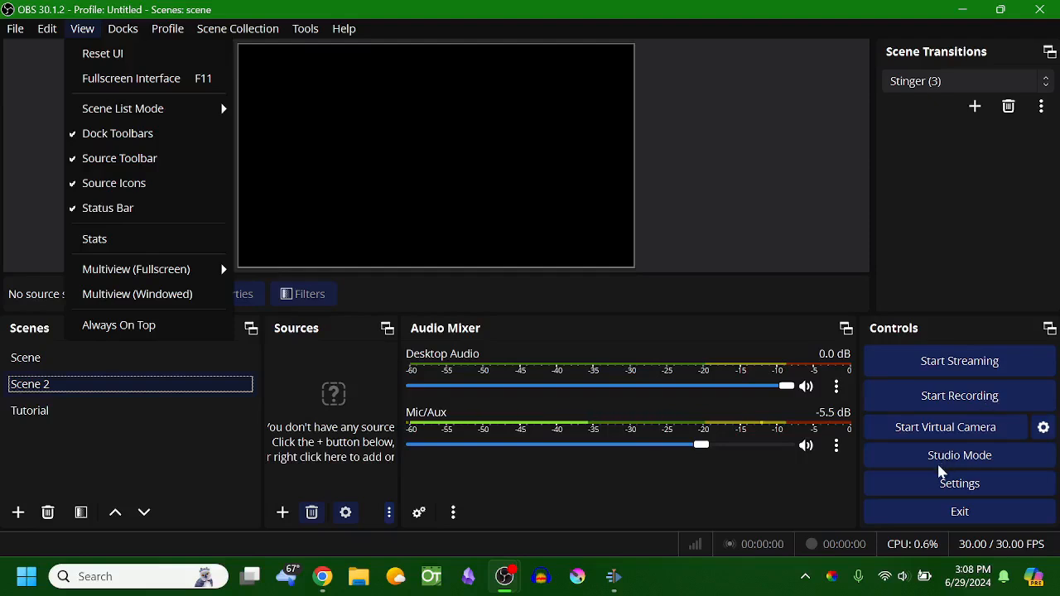
{"action": "left_click", "coordinate": [959, 467]}
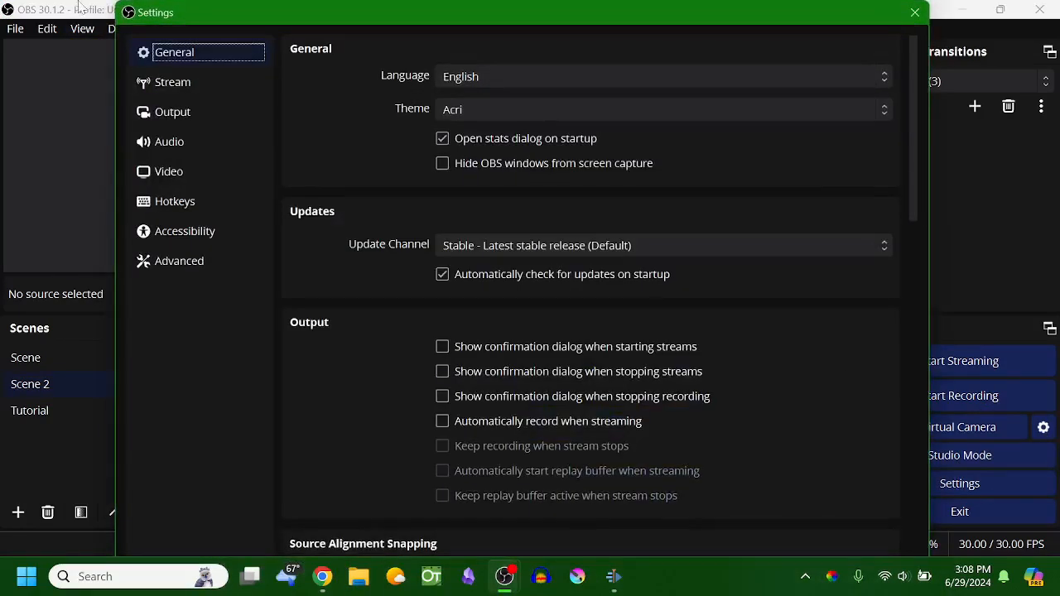
{"action": "left_click", "coordinate": [246, 145]}
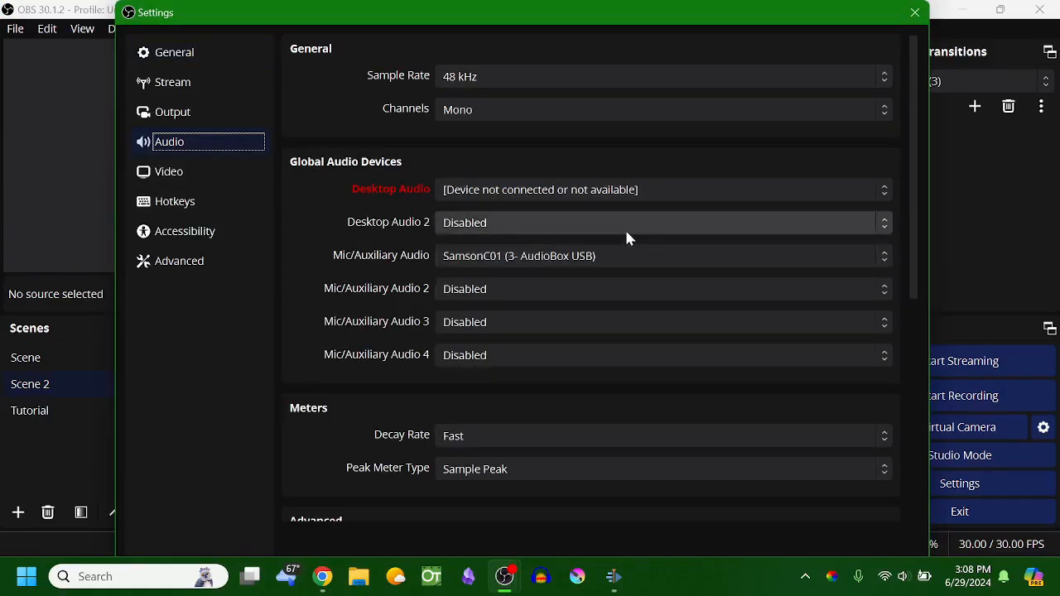
{"action": "left_click", "coordinate": [614, 255]}
{"action": "left_click", "coordinate": [615, 254]}
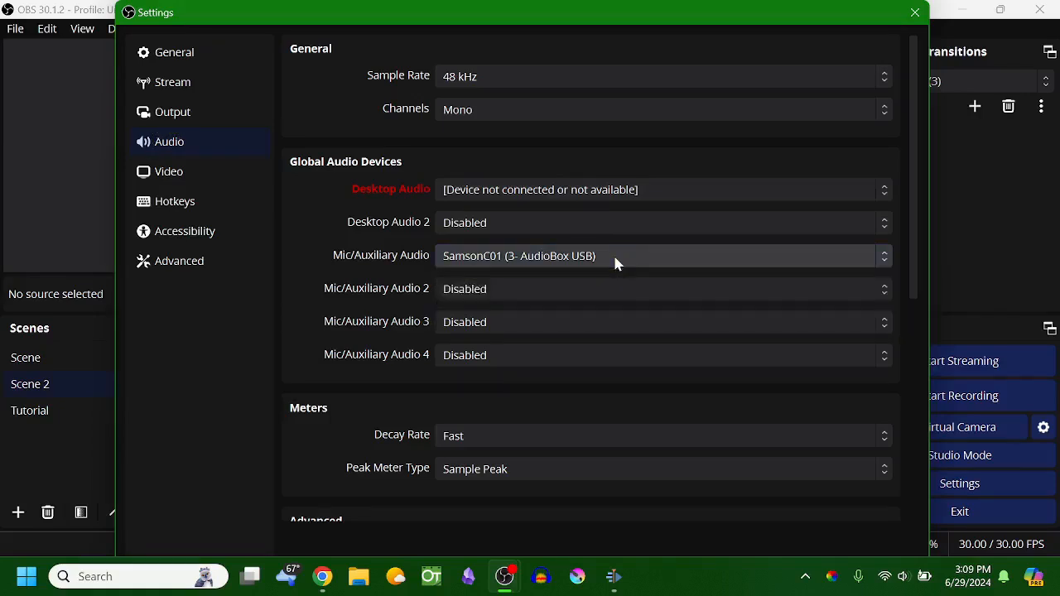
{"action": "left_click", "coordinate": [612, 255]}
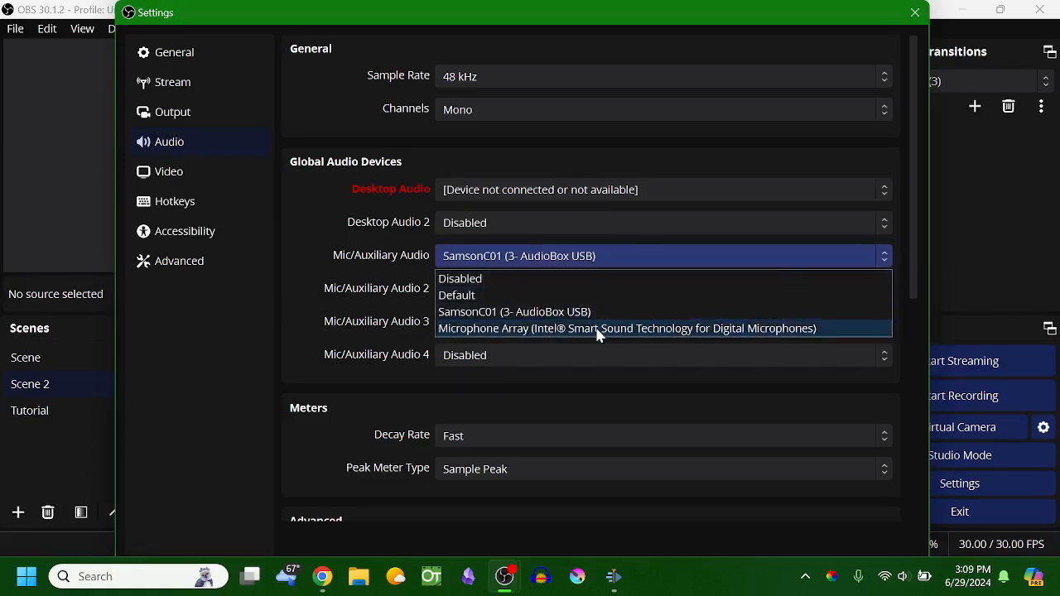
{"action": "left_click", "coordinate": [683, 315]}
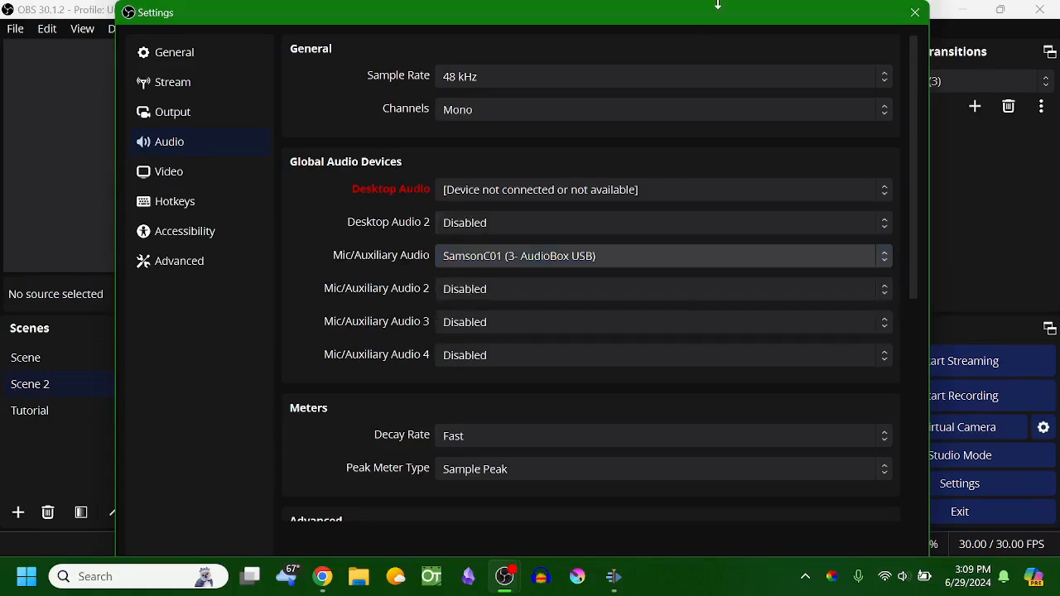
{"action": "mouse_move", "coordinate": [716, 5]}
{"action": "left_mouse_down"}
{"action": "mouse_move", "coordinate": [717, 119]}
{"action": "mouse_move", "coordinate": [736, 6]}
{"action": "left_mouse_up"}
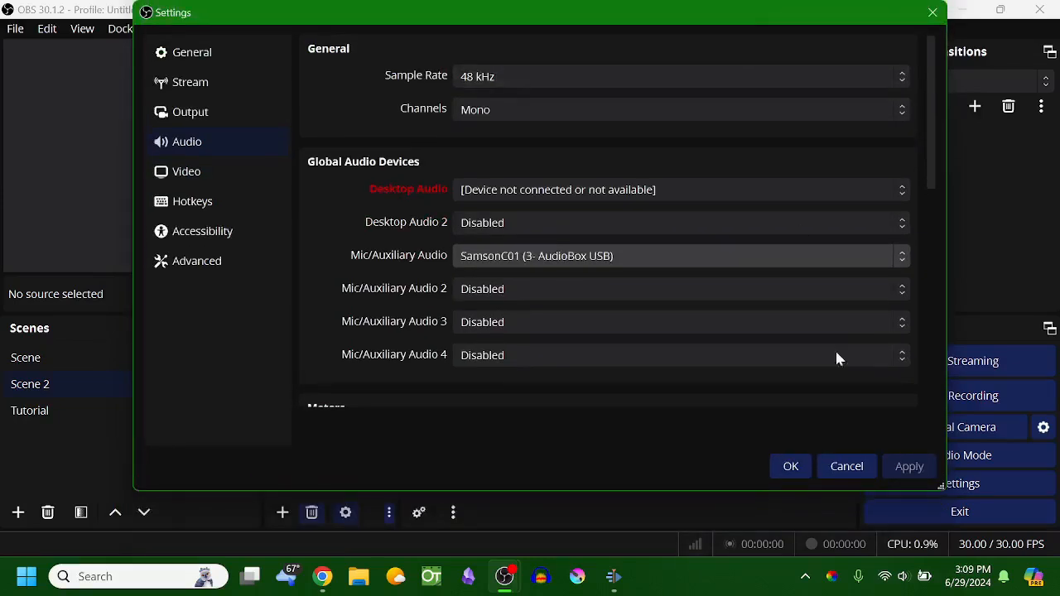
{"action": "left_click", "coordinate": [789, 466]}
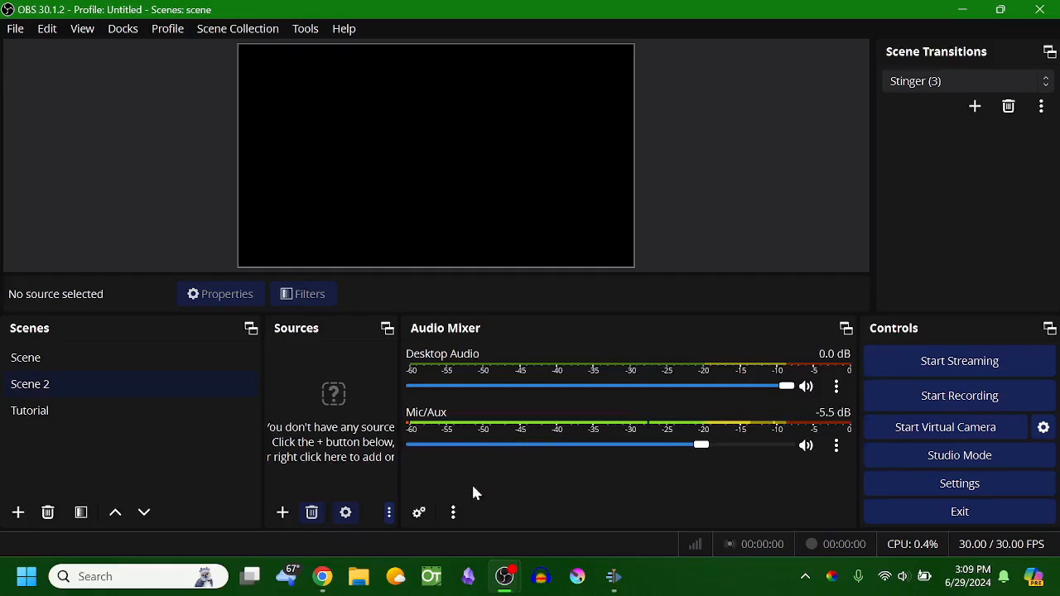
Review the Mic/Auxiliary Audio device in the audio settings, then close the settings.
{"action": "left_click", "coordinate": [929, 484]}
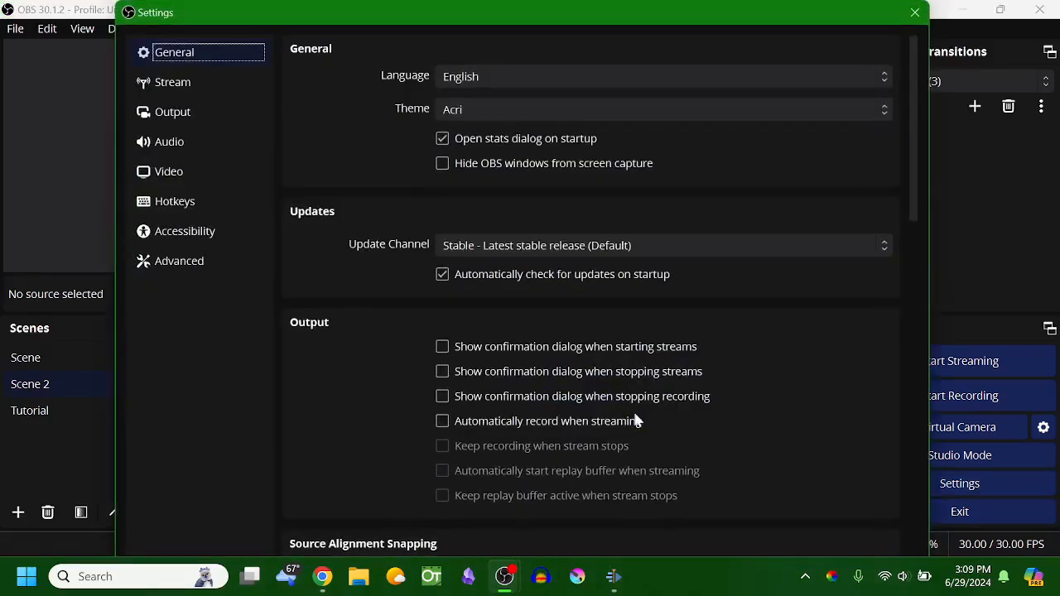
{"action": "left_click", "coordinate": [195, 143]}
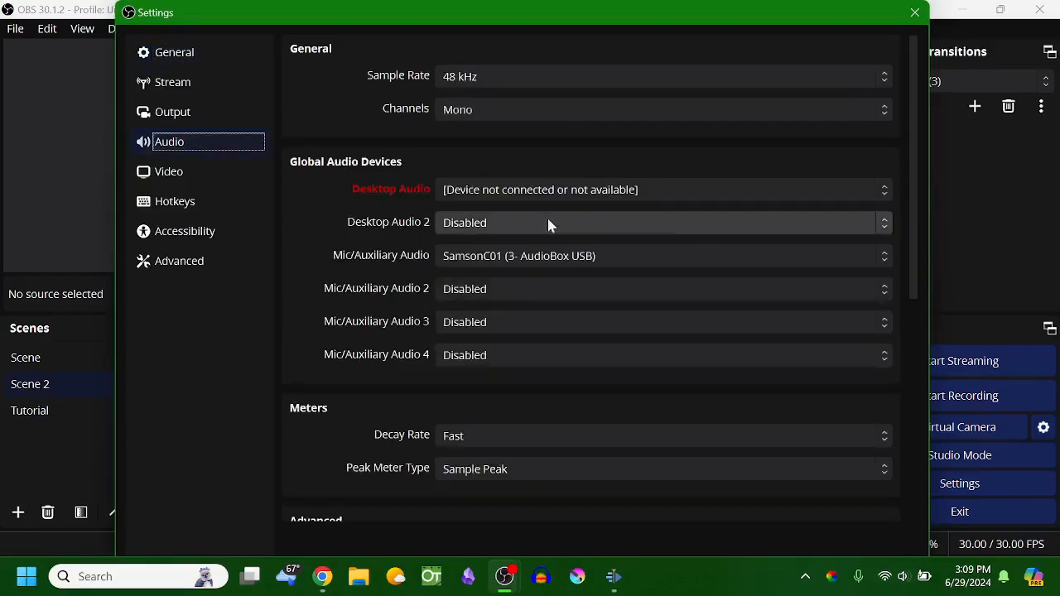
{"action": "left_click", "coordinate": [717, 258]}
{"action": "left_click", "coordinate": [700, 251]}
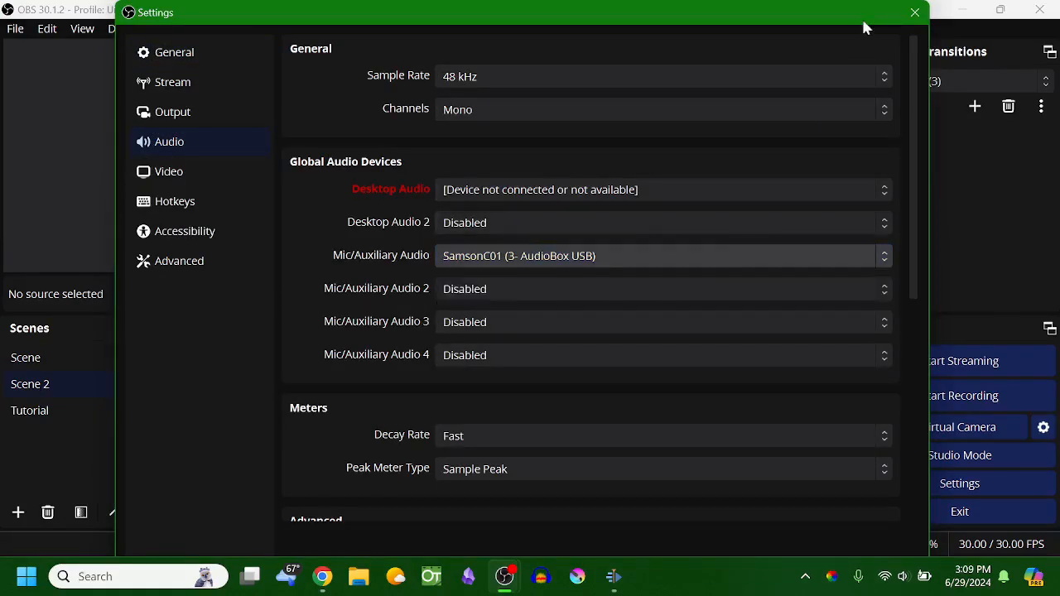
{"action": "left_click", "coordinate": [914, 12]}
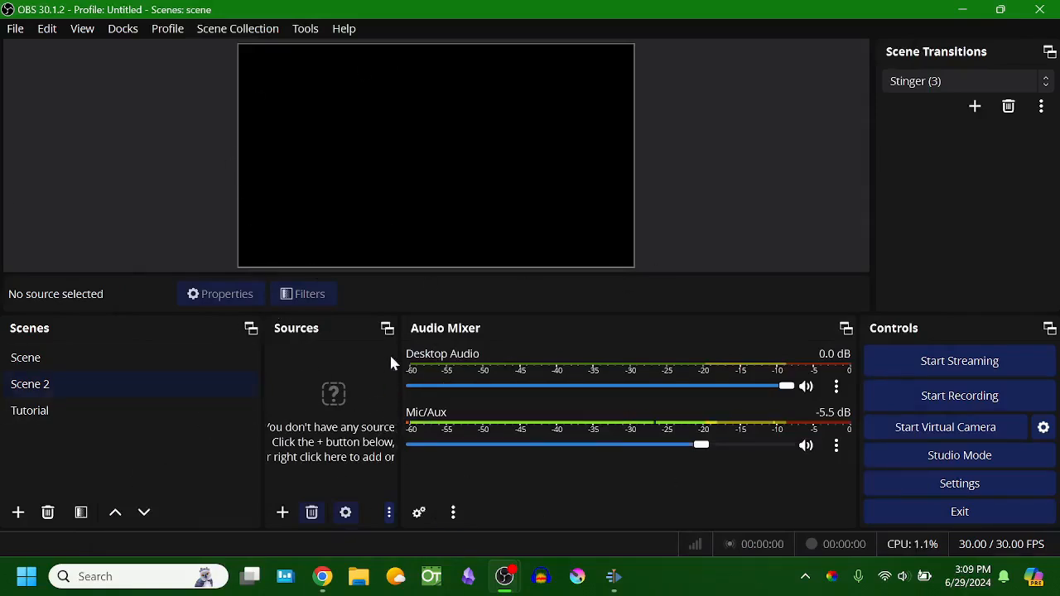
Add a new Audio Input Capture source to Scene 2 with Microphone Array (Intel Smart Sound Technology for Digital Microphones) as its device.
{"action": "left_click_drag", "start_coordinate": [399, 361], "coordinate": [495, 373]}
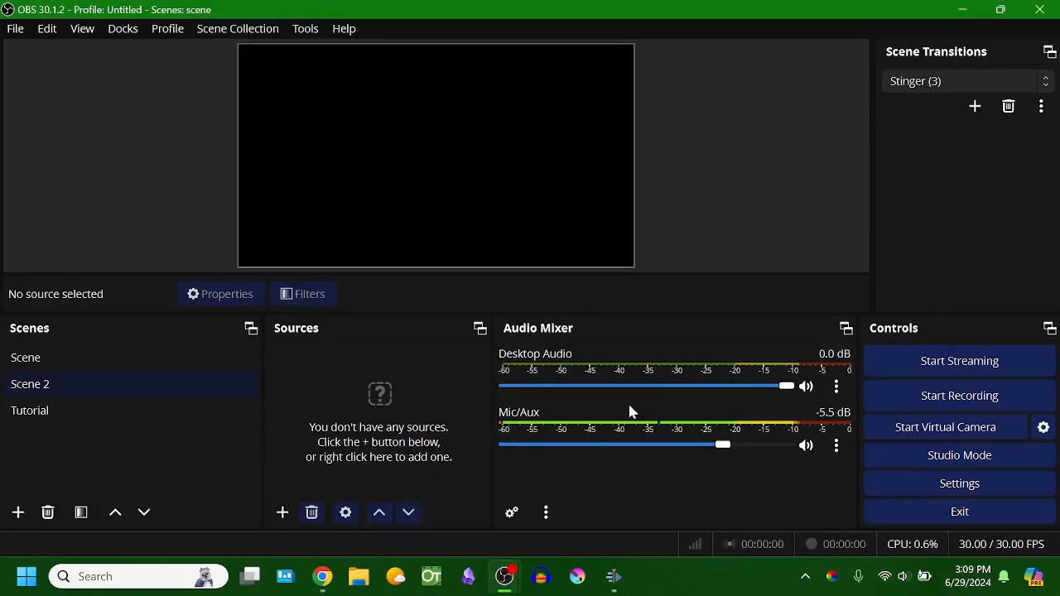
{"action": "left_click", "coordinate": [282, 512]}
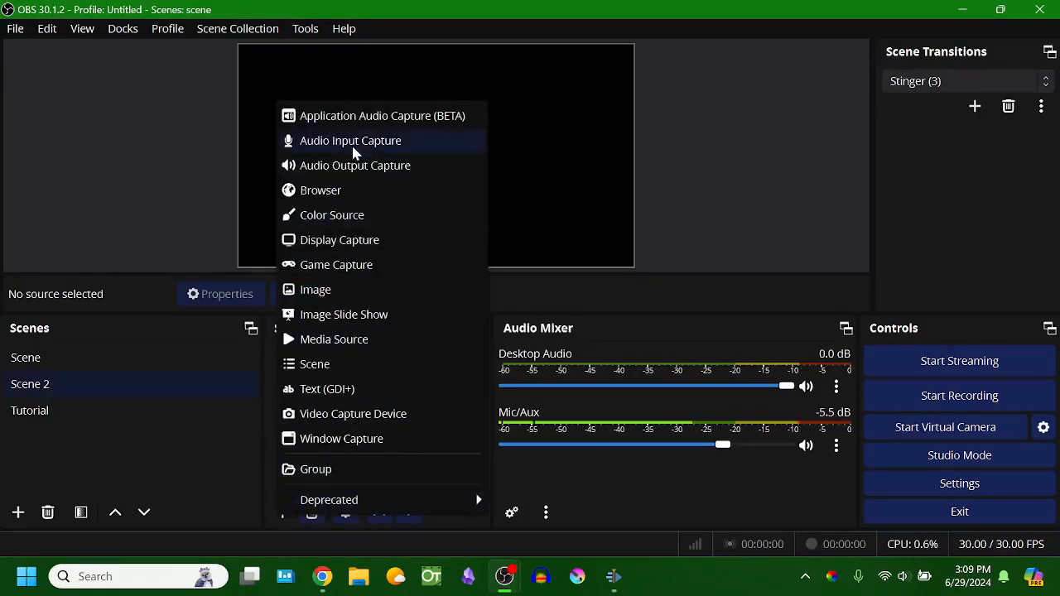
{"action": "left_click", "coordinate": [353, 148]}
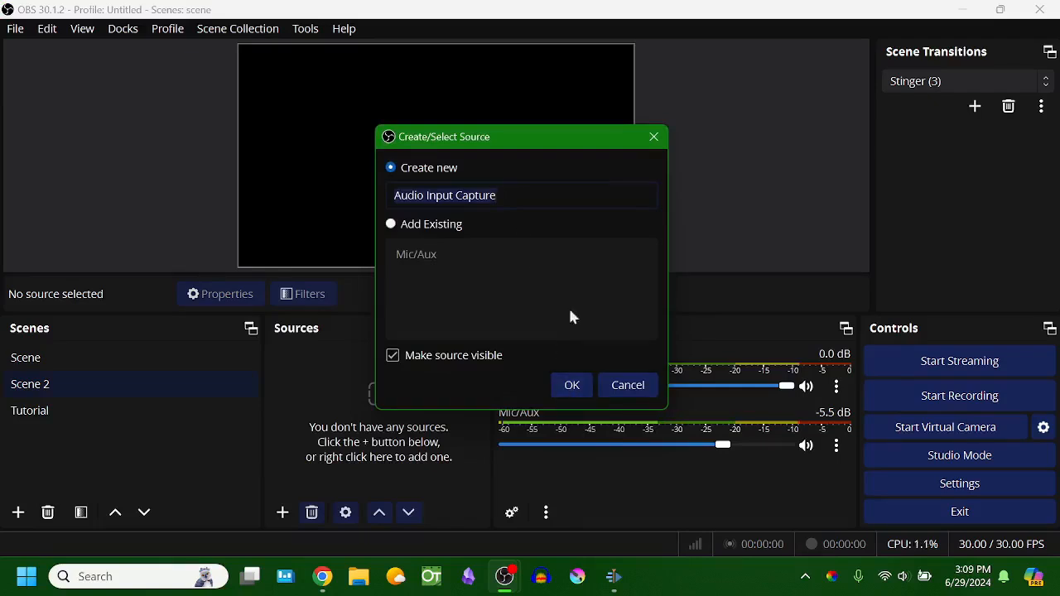
{"action": "left_click", "coordinate": [567, 389]}
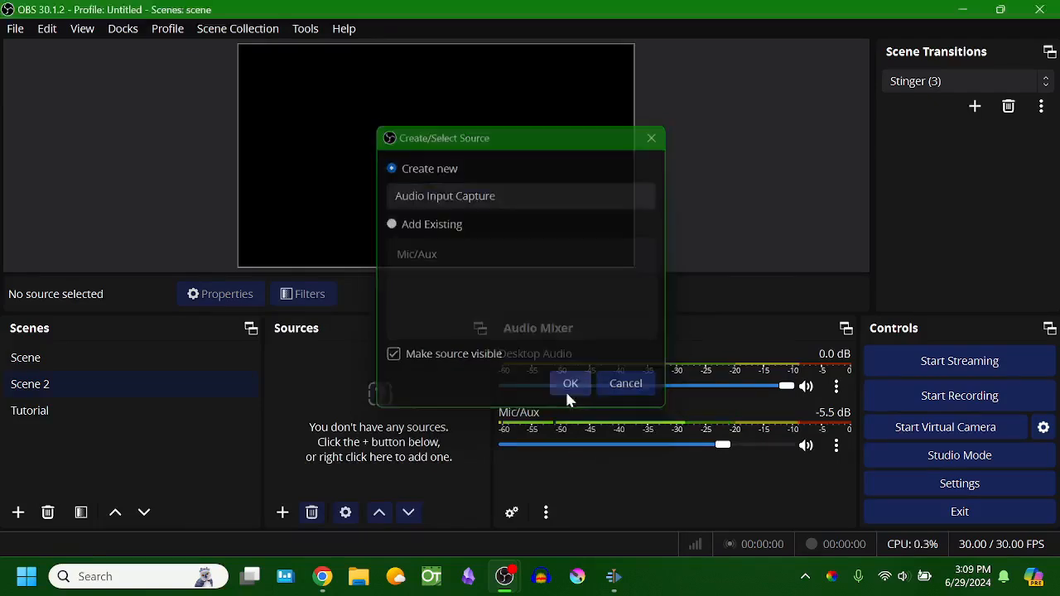
{"action": "left_click", "coordinate": [435, 73]}
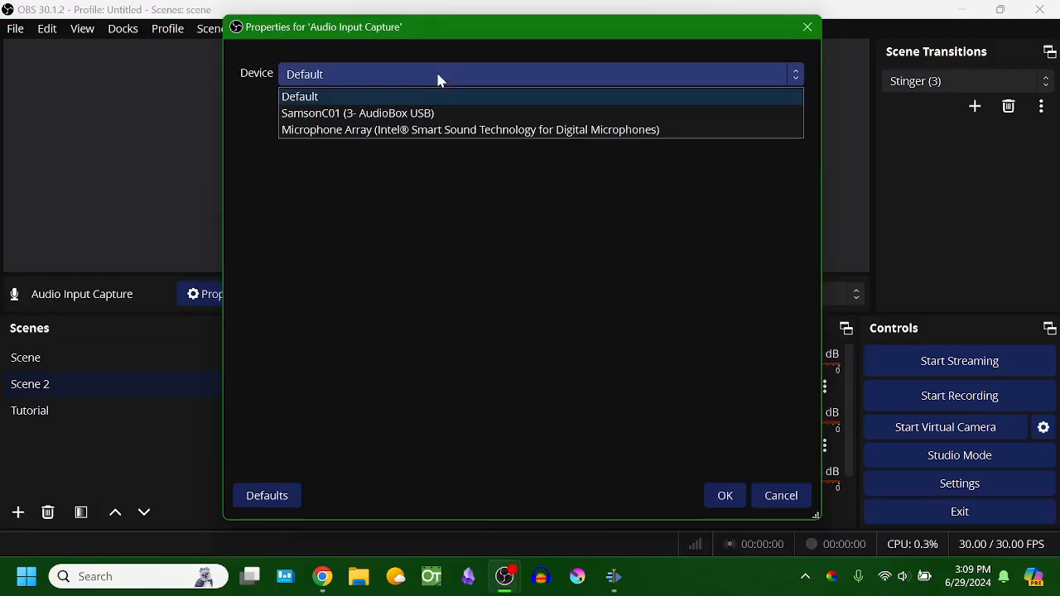
{"action": "left_click", "coordinate": [414, 133]}
{"action": "left_click", "coordinate": [727, 497]}
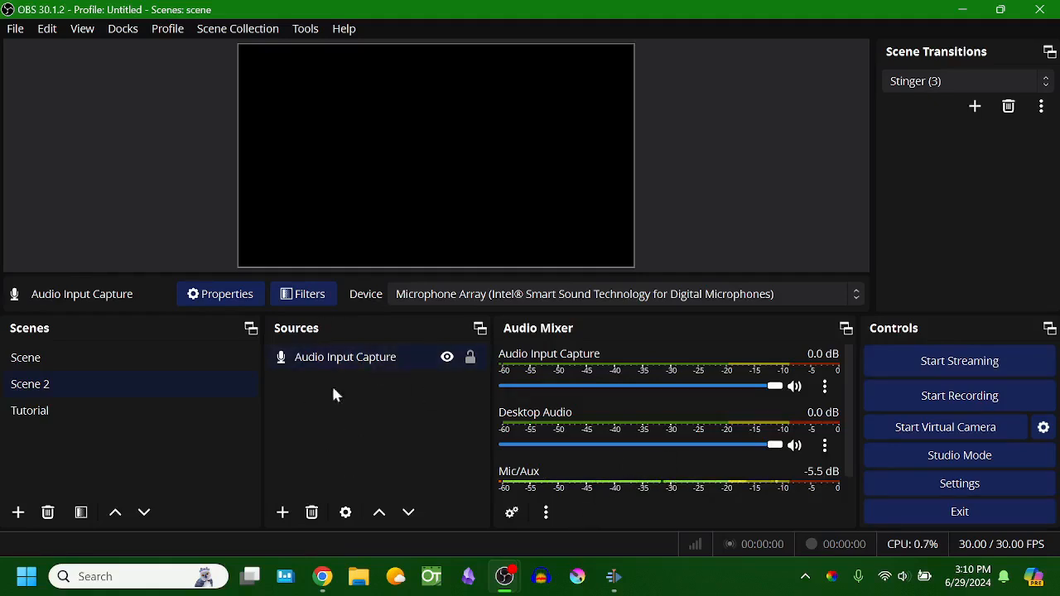
Remove the Audio Input Capture source from Scene 2.
{"action": "left_click", "coordinate": [360, 357]}
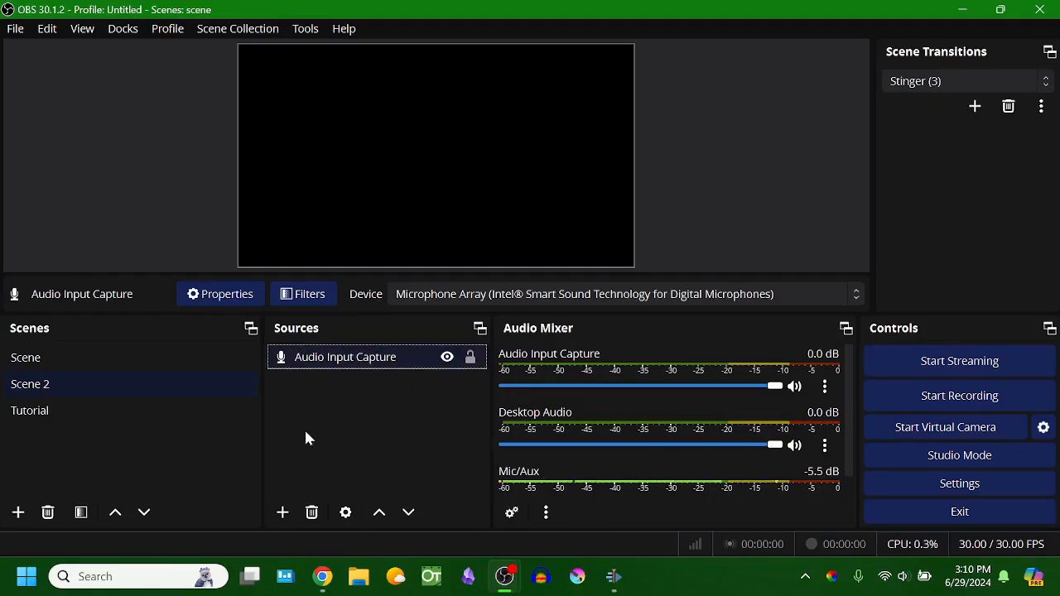
{"action": "left_click", "coordinate": [312, 512]}
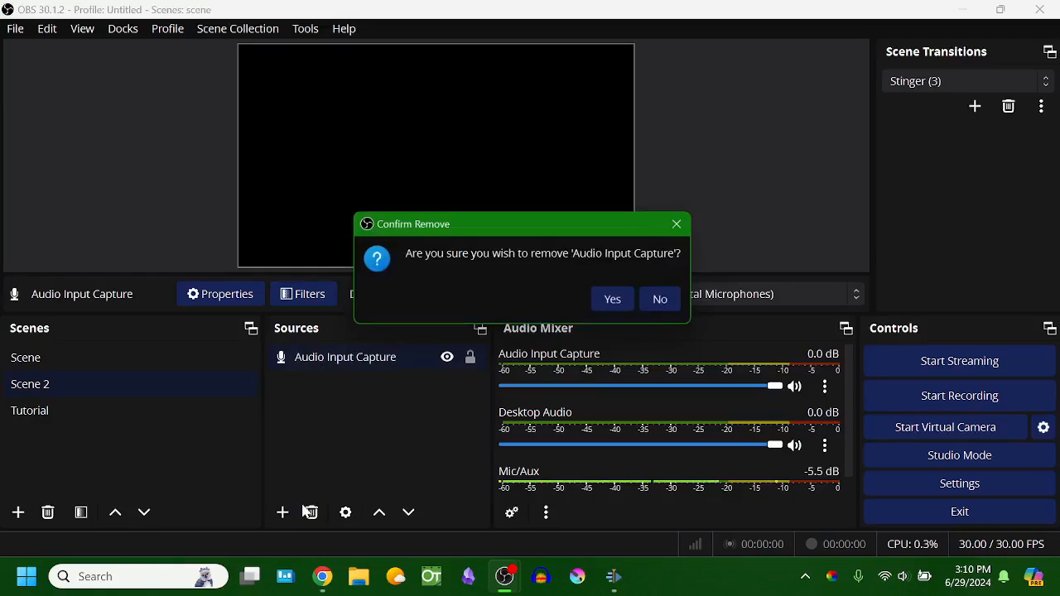
{"action": "left_click", "coordinate": [616, 302]}
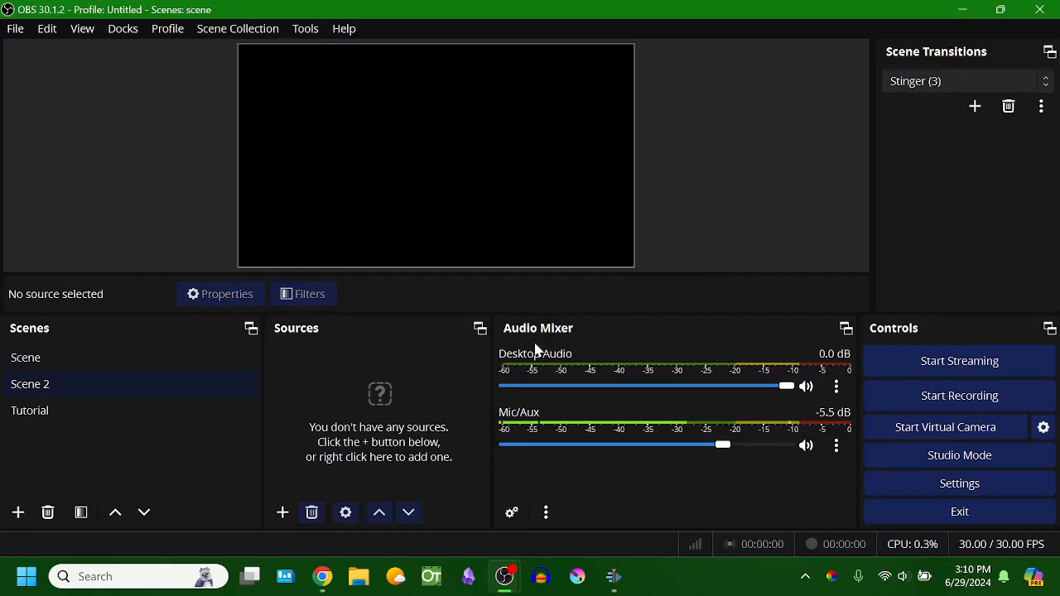
Add a new Audio Input Capture source to Scene 2 with the Default device.
{"action": "left_click", "coordinate": [283, 511]}
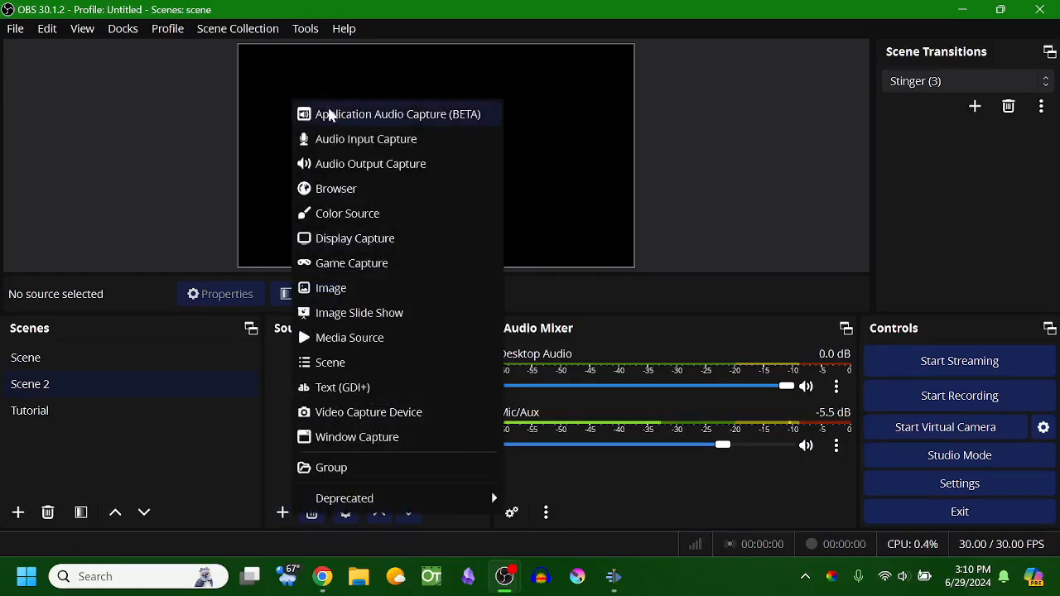
{"action": "left_click", "coordinate": [349, 138]}
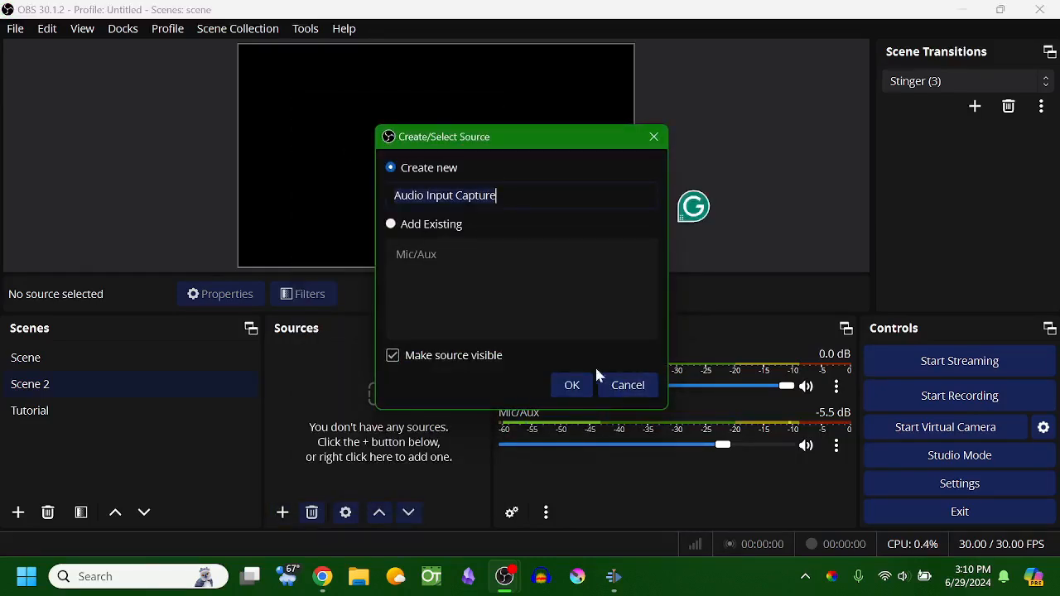
{"action": "left_click", "coordinate": [572, 384]}
{"action": "left_click", "coordinate": [351, 74]}
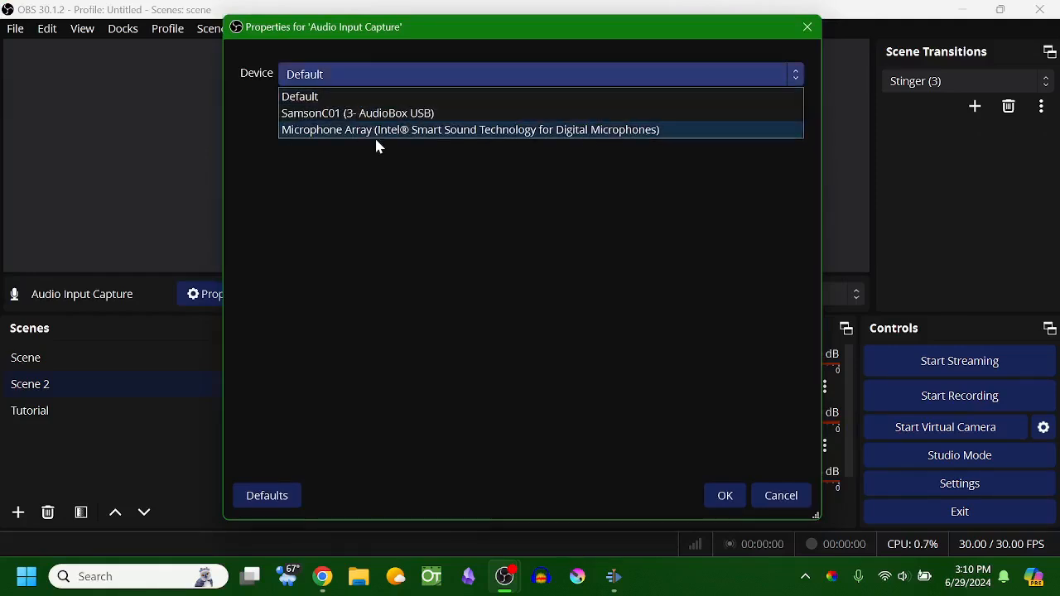
{"action": "left_click", "coordinate": [375, 145]}
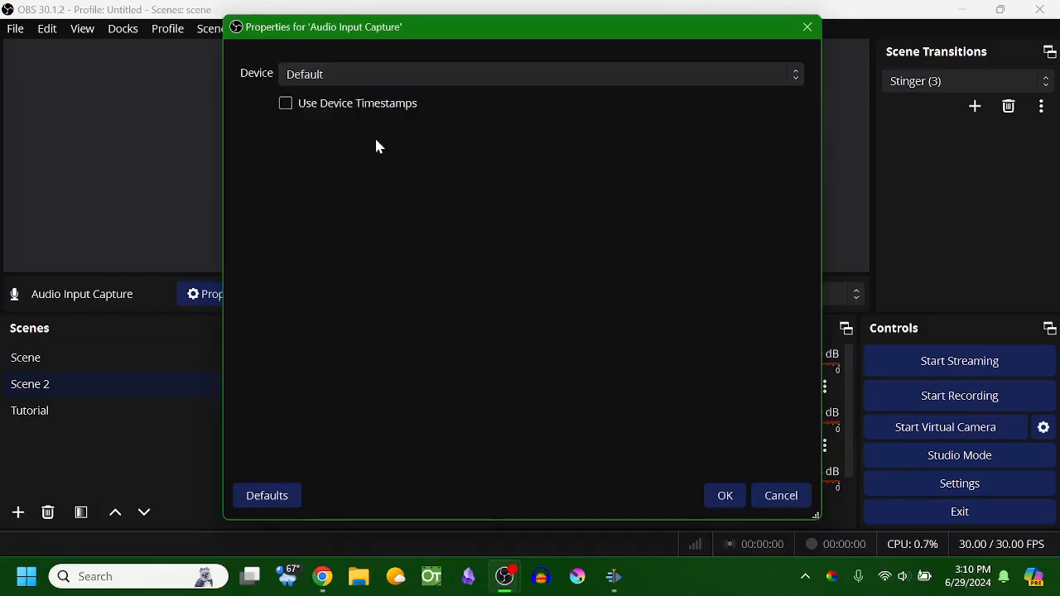
{"action": "left_click", "coordinate": [725, 496]}
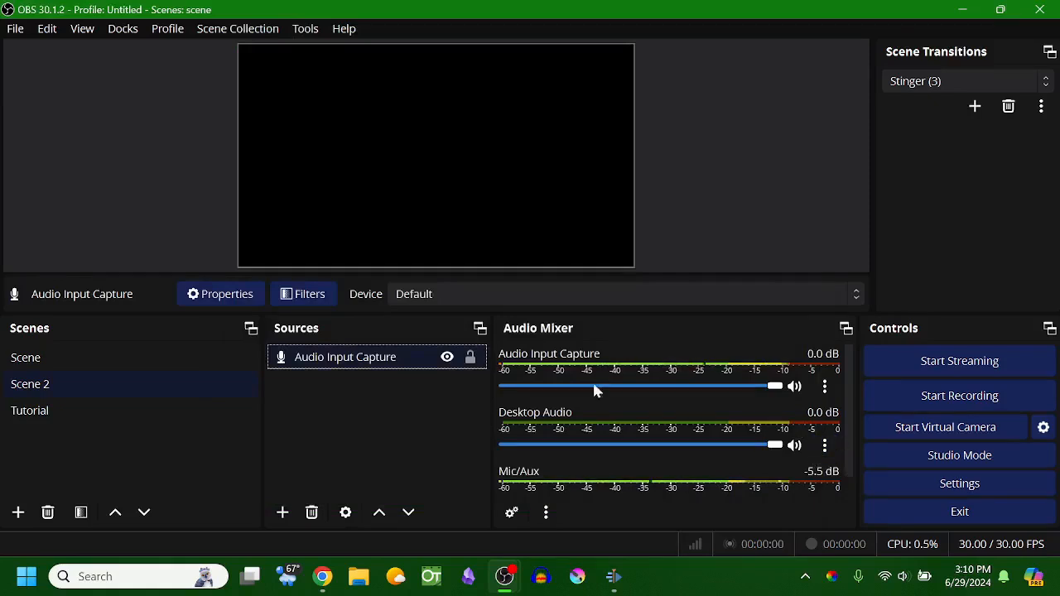
Add a Noise Suppression filter to the Audio Input Capture source, keeping the RNNoise (good quality, more CPU usage) method.
{"action": "left_click", "coordinate": [825, 383]}
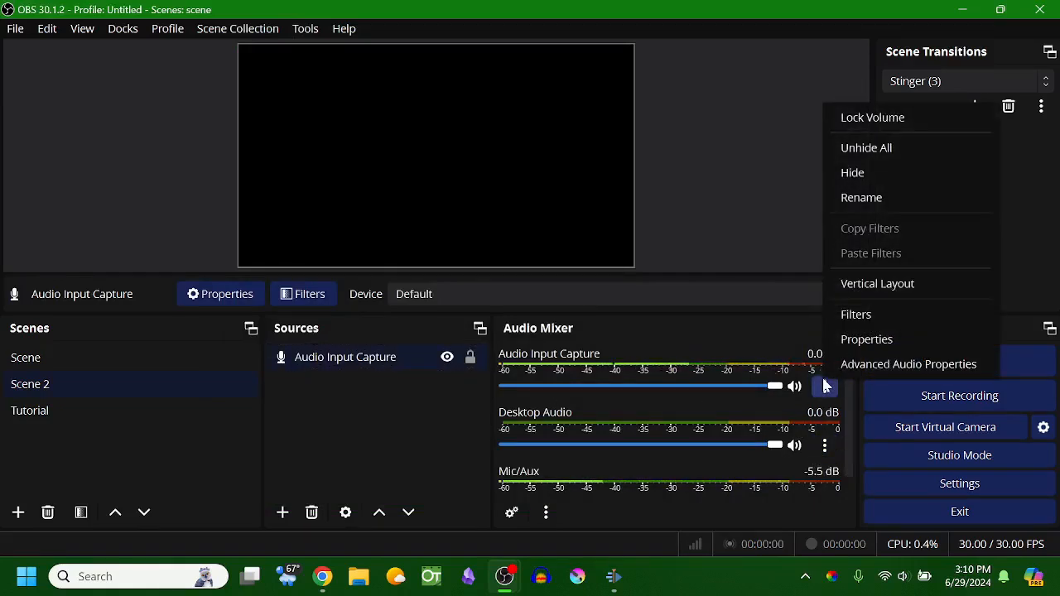
{"action": "left_click", "coordinate": [881, 314]}
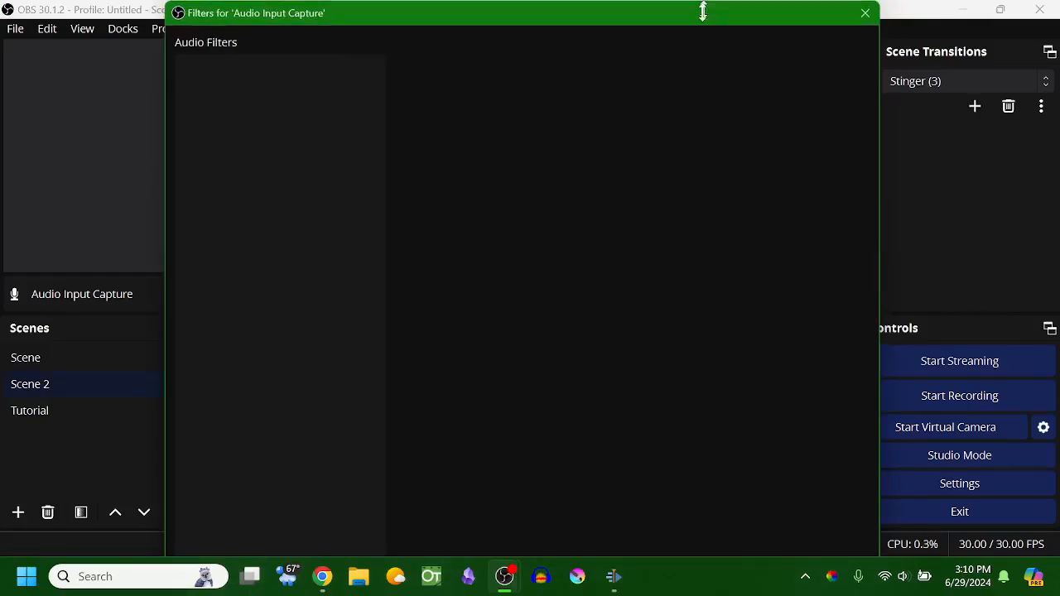
{"action": "mouse_move", "coordinate": [703, 6]}
{"action": "left_mouse_down"}
{"action": "mouse_move", "coordinate": [663, 123]}
{"action": "mouse_move", "coordinate": [686, 71]}
{"action": "mouse_move", "coordinate": [695, 5]}
{"action": "left_mouse_up"}
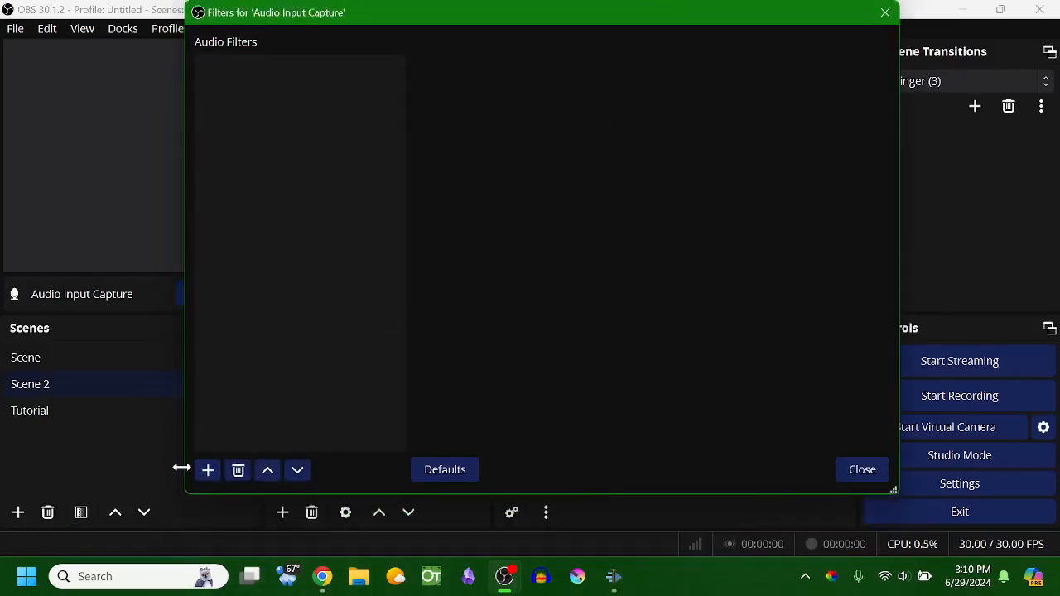
{"action": "left_click", "coordinate": [208, 469]}
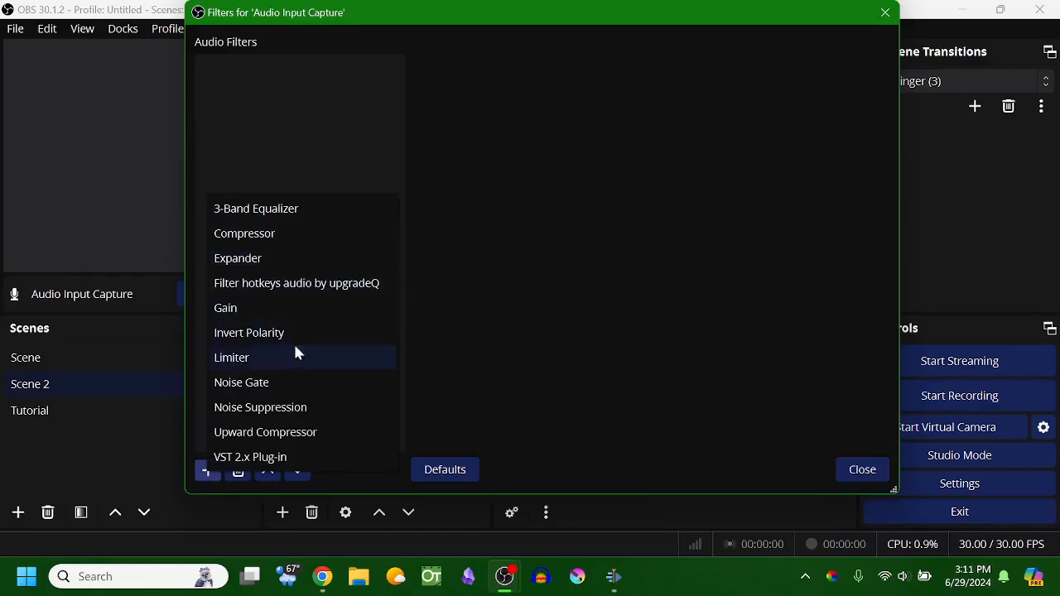
{"action": "left_click", "coordinate": [278, 409]}
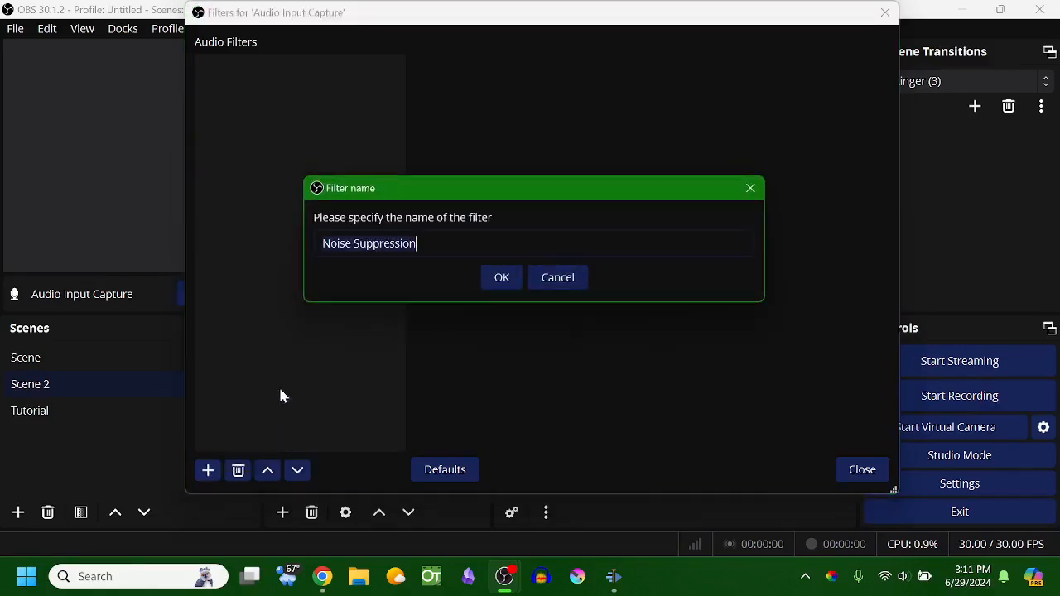
{"action": "left_click", "coordinate": [496, 282]}
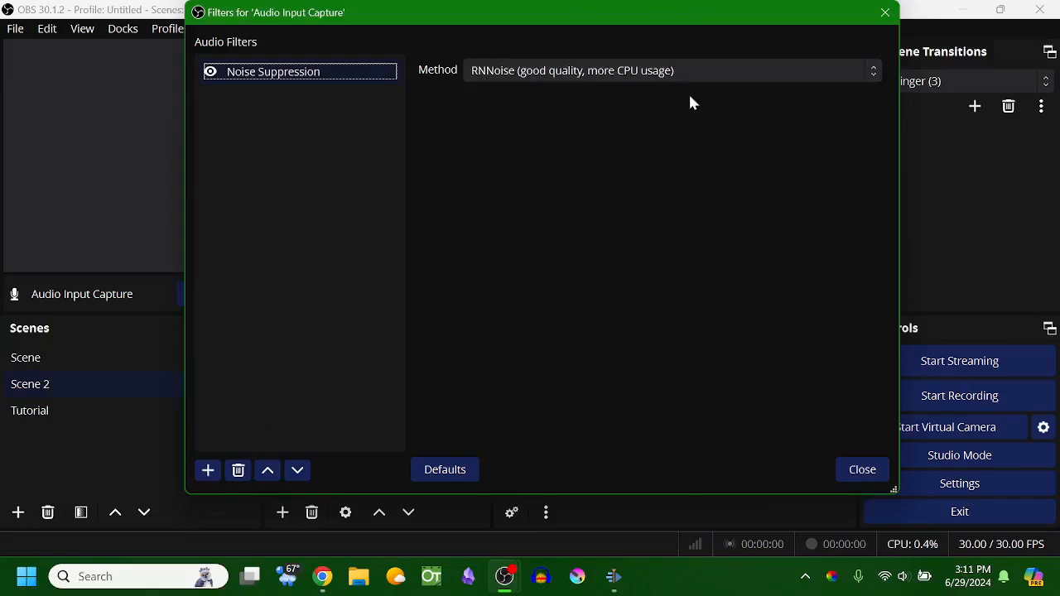
{"action": "left_click_drag", "start_coordinate": [622, 25], "coordinate": [616, 44]}
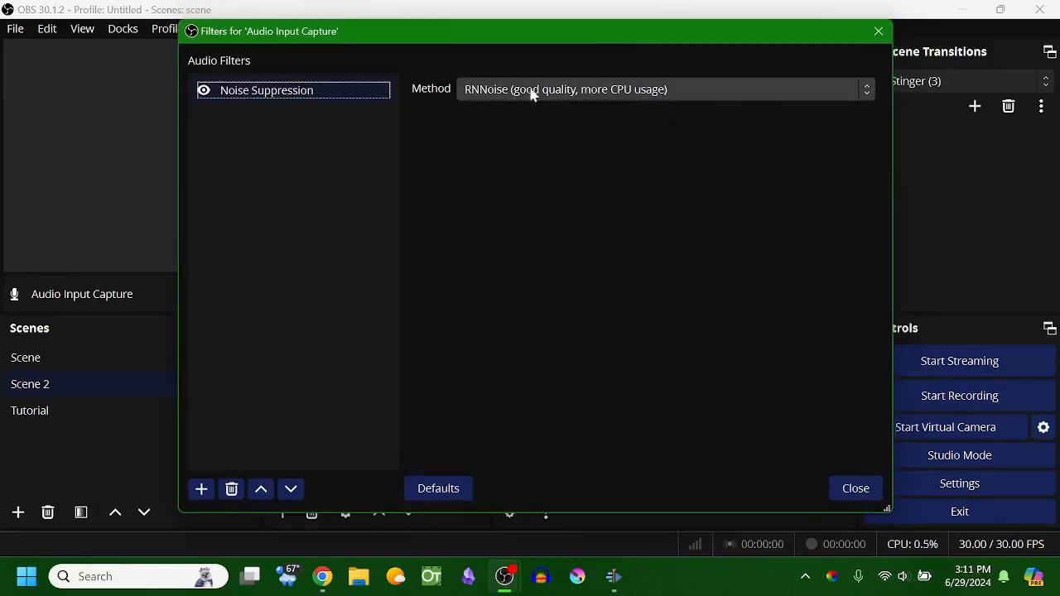
{"action": "left_click", "coordinate": [672, 96]}
{"action": "left_click", "coordinate": [670, 93]}
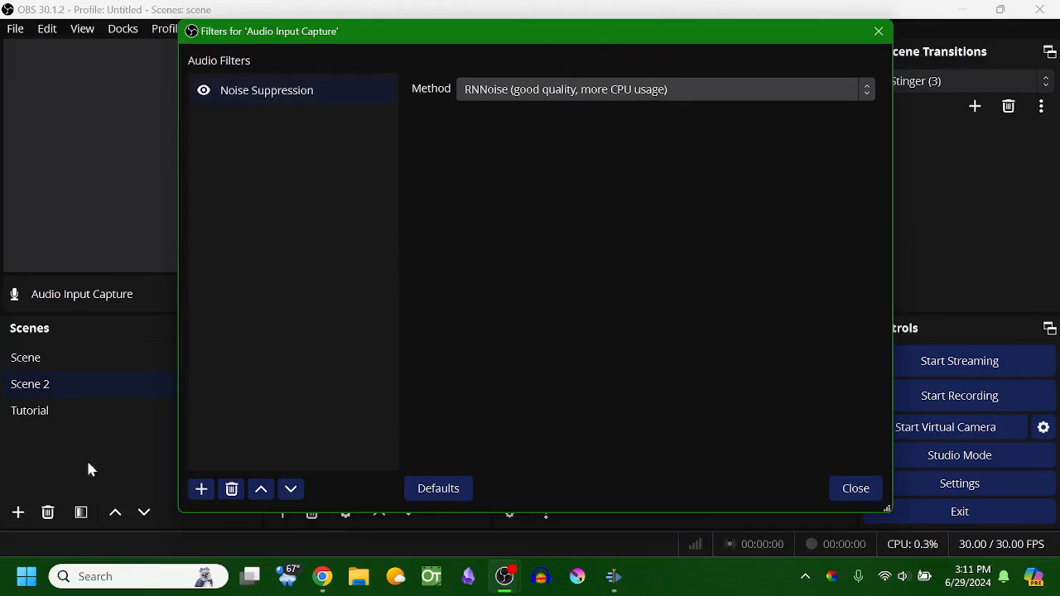
Add a Noise Gate filter to the Audio Input Capture source, keeping its default thresholds and times.
{"action": "left_click", "coordinate": [203, 490]}
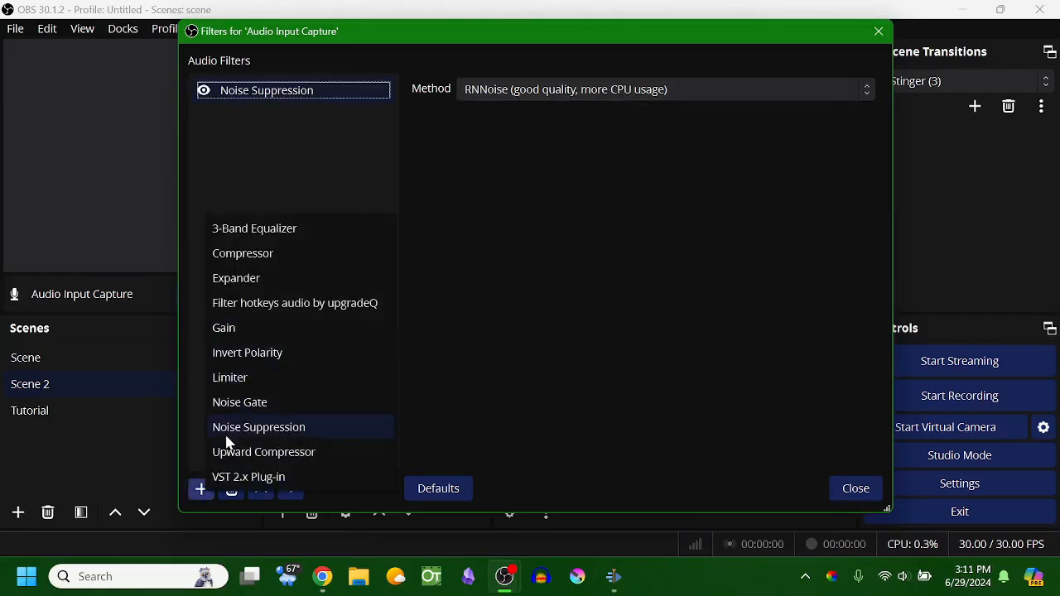
{"action": "left_click", "coordinate": [266, 403]}
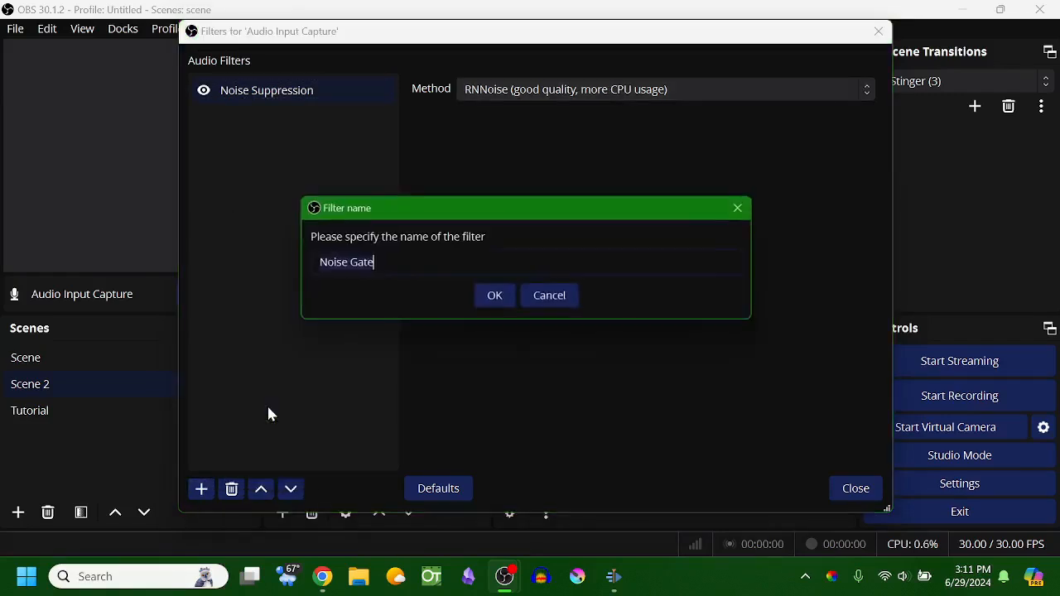
{"action": "left_click", "coordinate": [495, 297]}
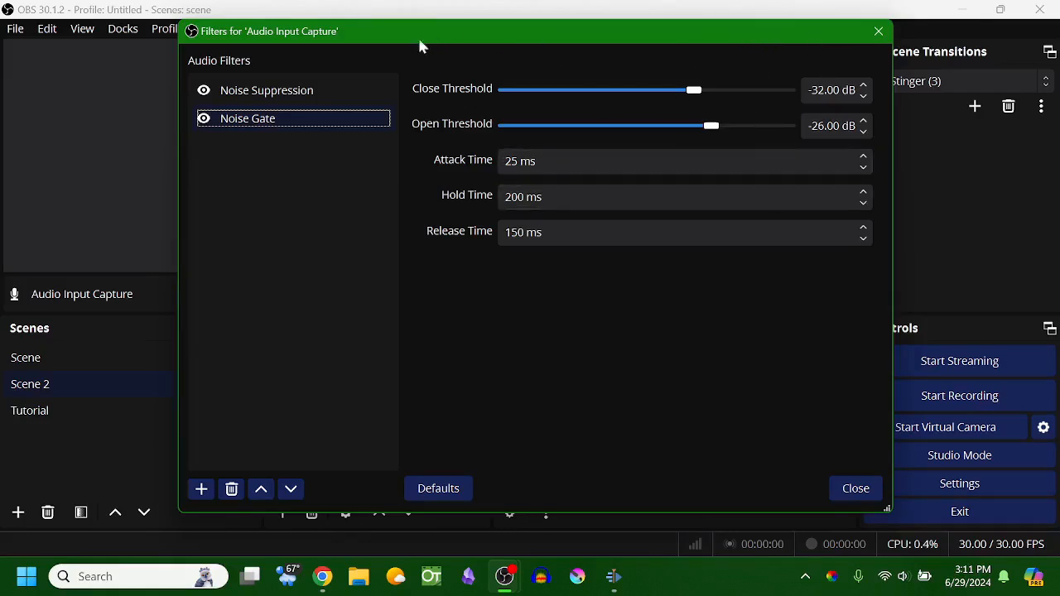
Add a 3-Band Equalizer filter to the Audio Input Capture source under its default name.
{"action": "left_click", "coordinate": [201, 489]}
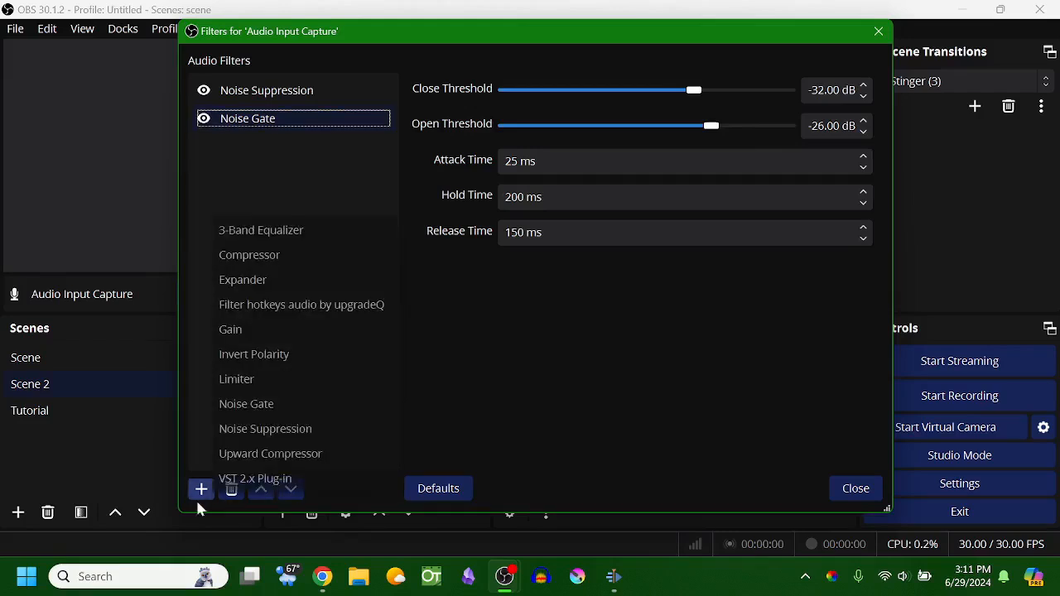
{"action": "left_click", "coordinate": [300, 234]}
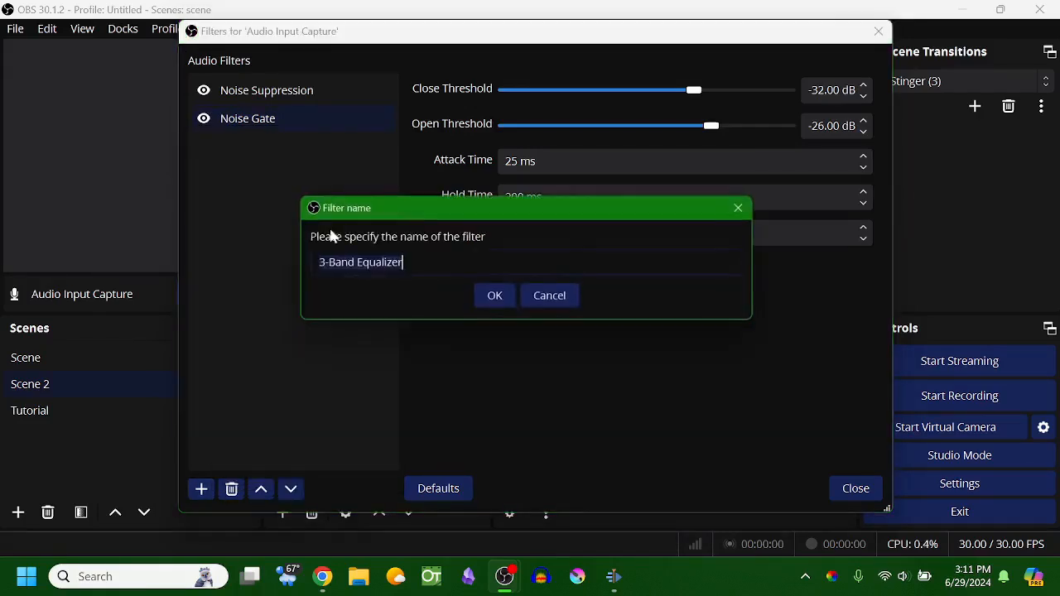
{"action": "left_click", "coordinate": [494, 296]}
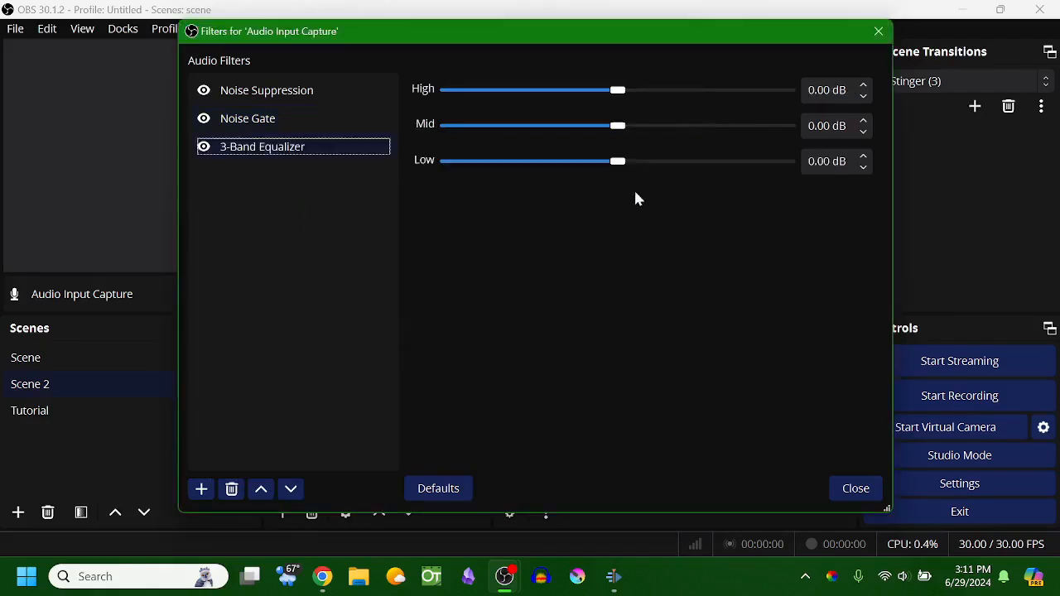
Set the 3-Band Equalizer to High 11.00 dB, Mid 9.10 dB and Low 14.60 dB.
{"action": "left_click", "coordinate": [613, 163]}
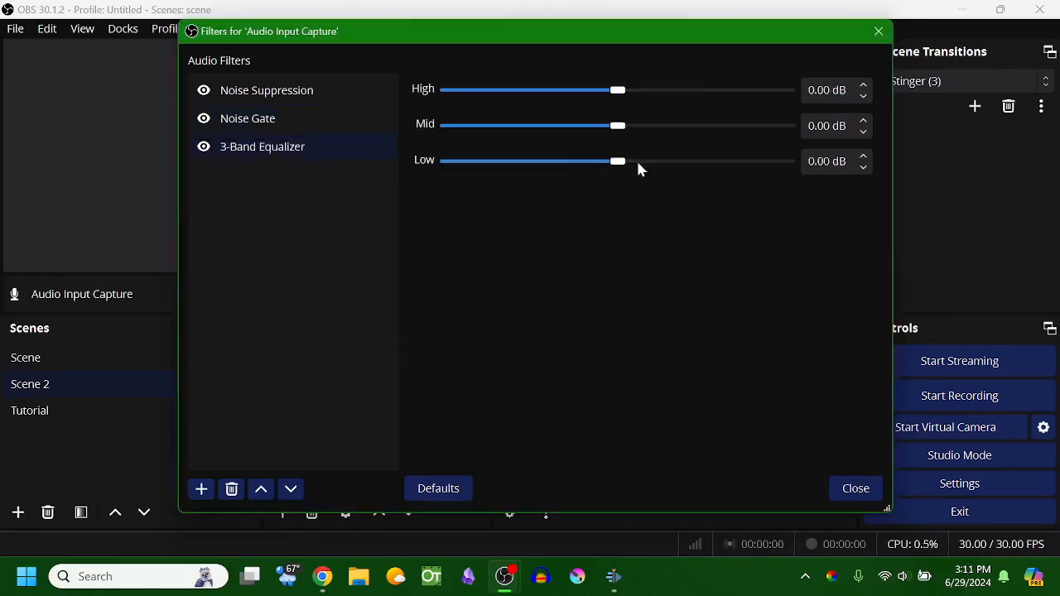
{"action": "mouse_move", "coordinate": [611, 165]}
{"action": "left_mouse_down"}
{"action": "mouse_move", "coordinate": [691, 170]}
{"action": "mouse_move", "coordinate": [631, 171]}
{"action": "left_mouse_up"}
{"action": "left_click_drag", "start_coordinate": [618, 126], "coordinate": [732, 143]}
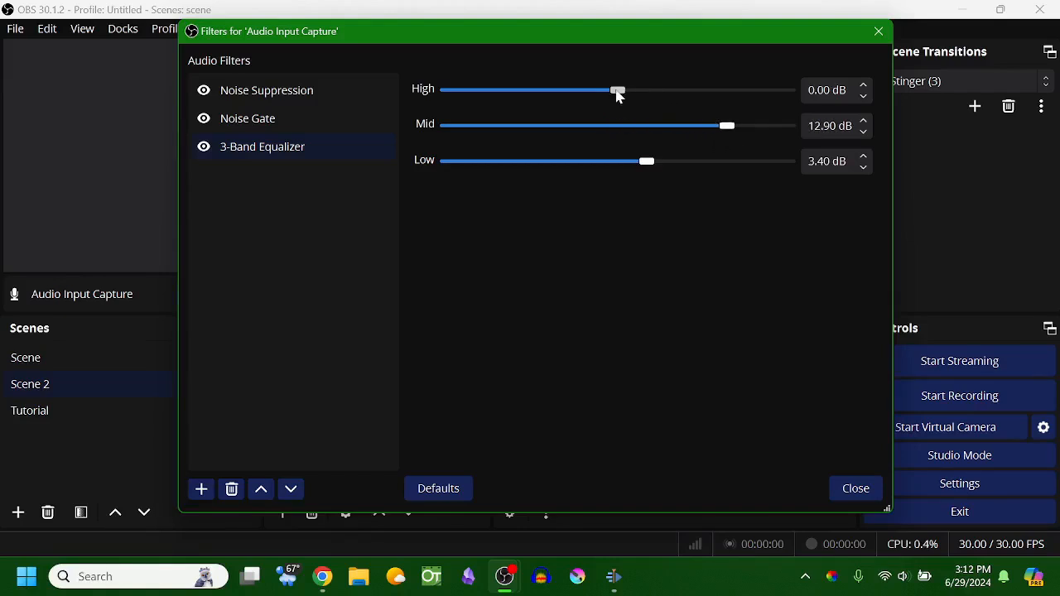
{"action": "left_click_drag", "start_coordinate": [620, 95], "coordinate": [760, 96]}
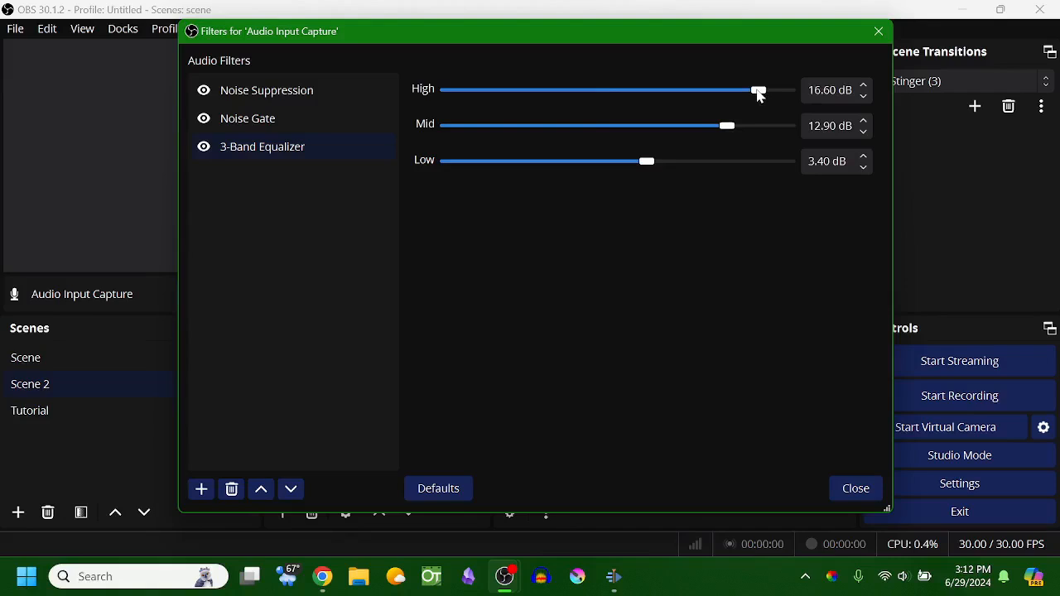
{"action": "left_click_drag", "start_coordinate": [653, 169], "coordinate": [693, 125]}
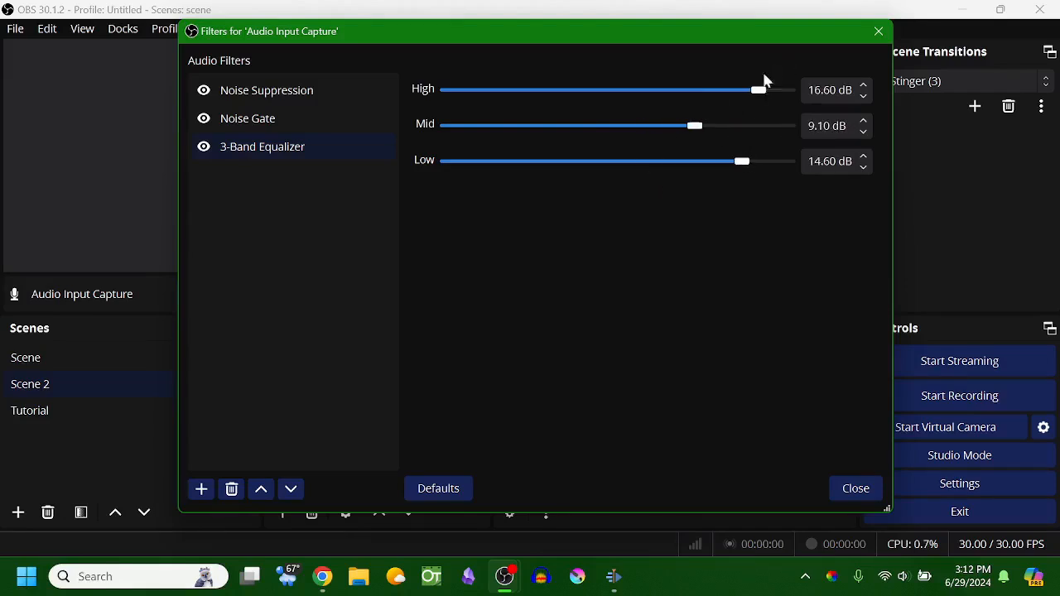
{"action": "left_click_drag", "start_coordinate": [761, 98], "coordinate": [711, 91]}
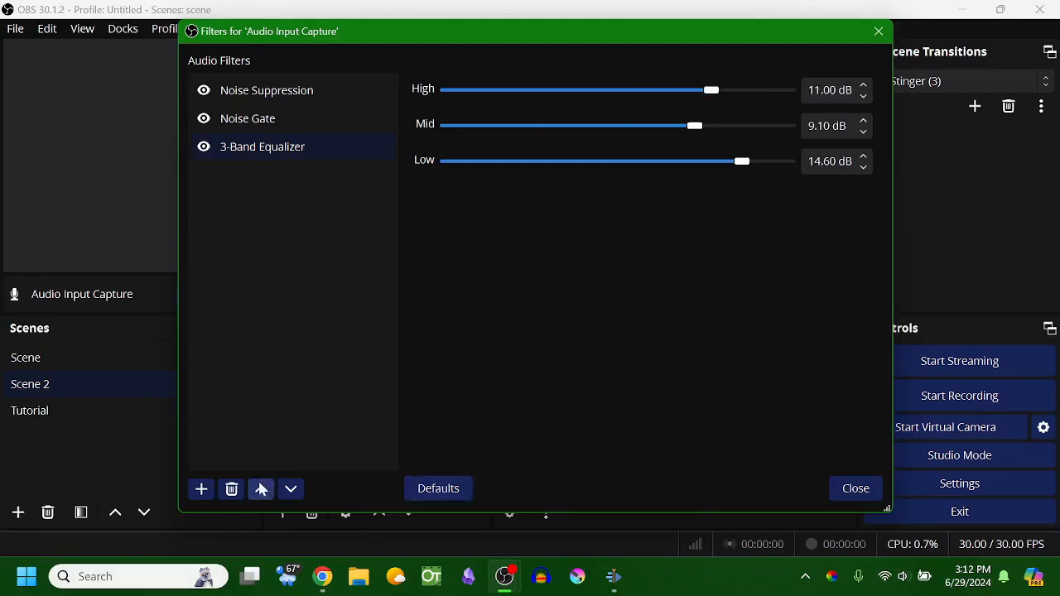
Remove the 3-Band Equalizer filter from the Audio Input Capture source.
{"action": "left_click", "coordinate": [231, 490]}
{"action": "left_click", "coordinate": [609, 291]}
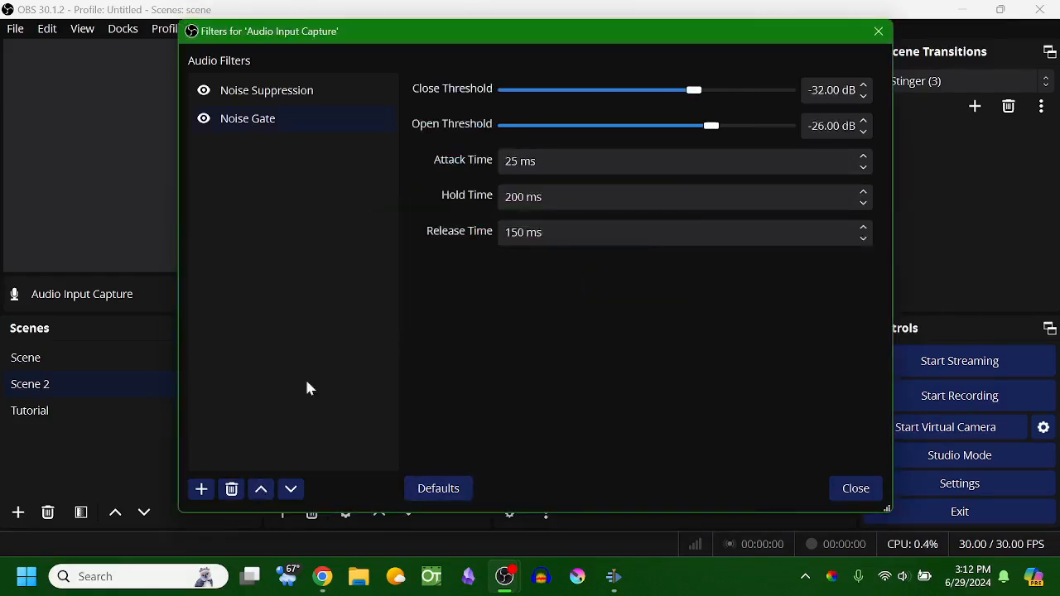
Add a VST 2.x Plug-in filter to the Audio Input Capture source and load the Marvel GEQ plug-in in it.
{"action": "left_click", "coordinate": [201, 489]}
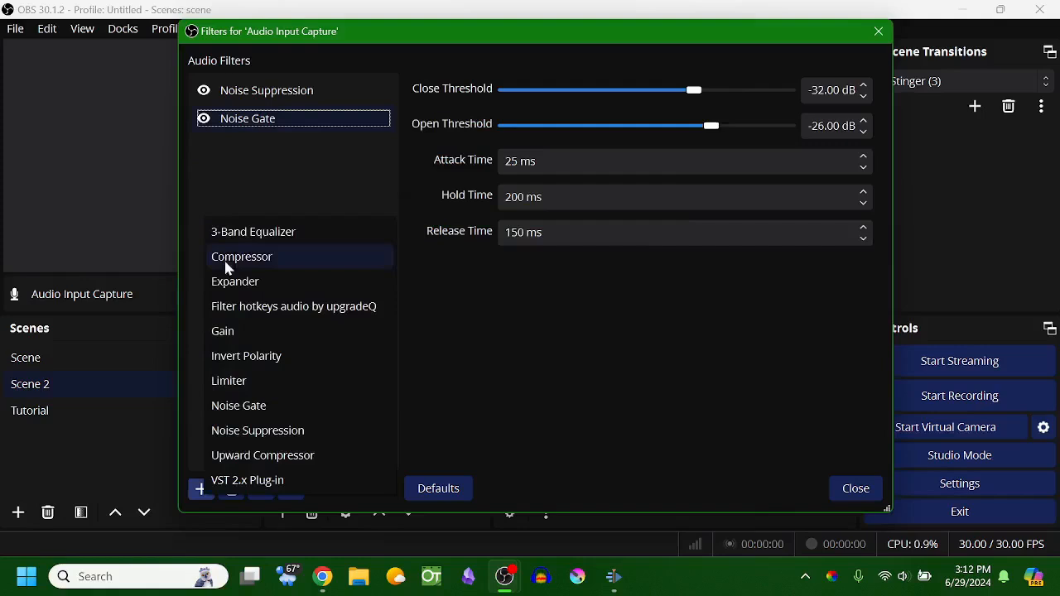
{"action": "left_click", "coordinate": [274, 480]}
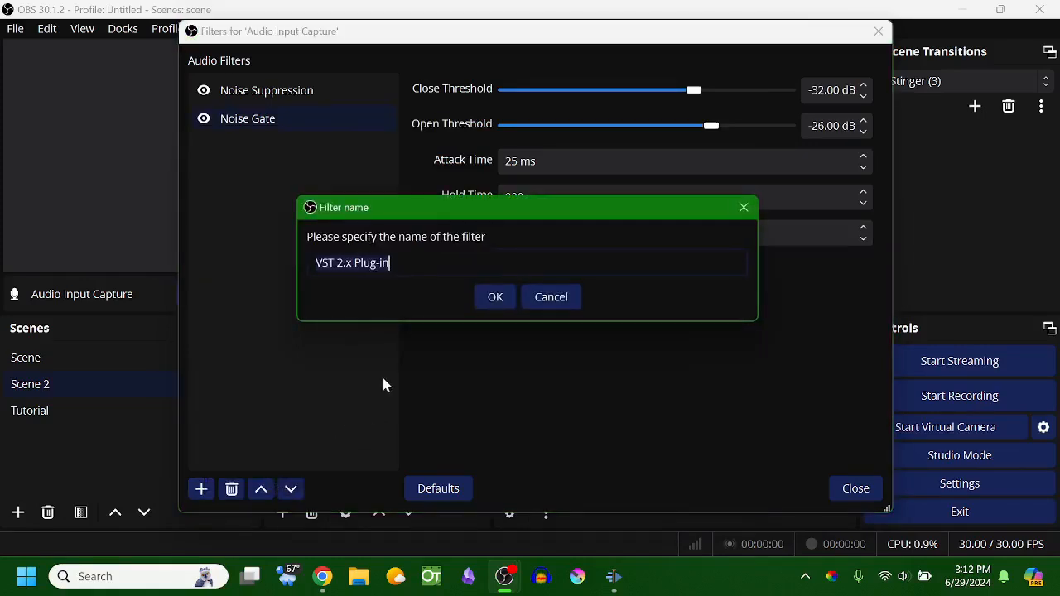
{"action": "left_click", "coordinate": [485, 297]}
{"action": "left_click", "coordinate": [647, 91]}
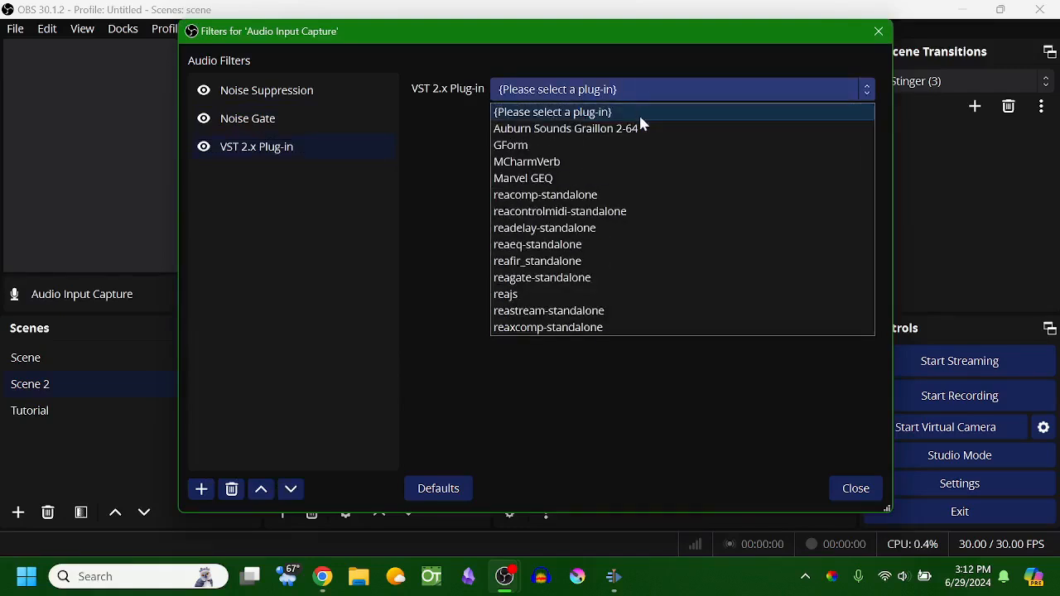
{"action": "left_click", "coordinate": [610, 179]}
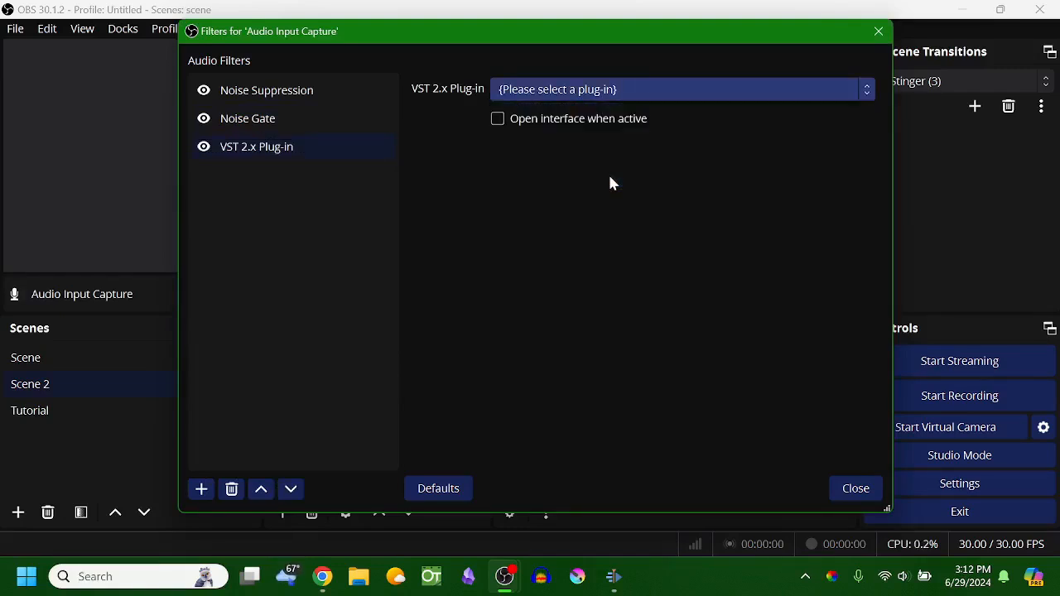
Open the Marvel GEQ plug-in interface, raise the 200 Hz and 1.26 kHz bands, and close the interface.
{"action": "left_click", "coordinate": [530, 129]}
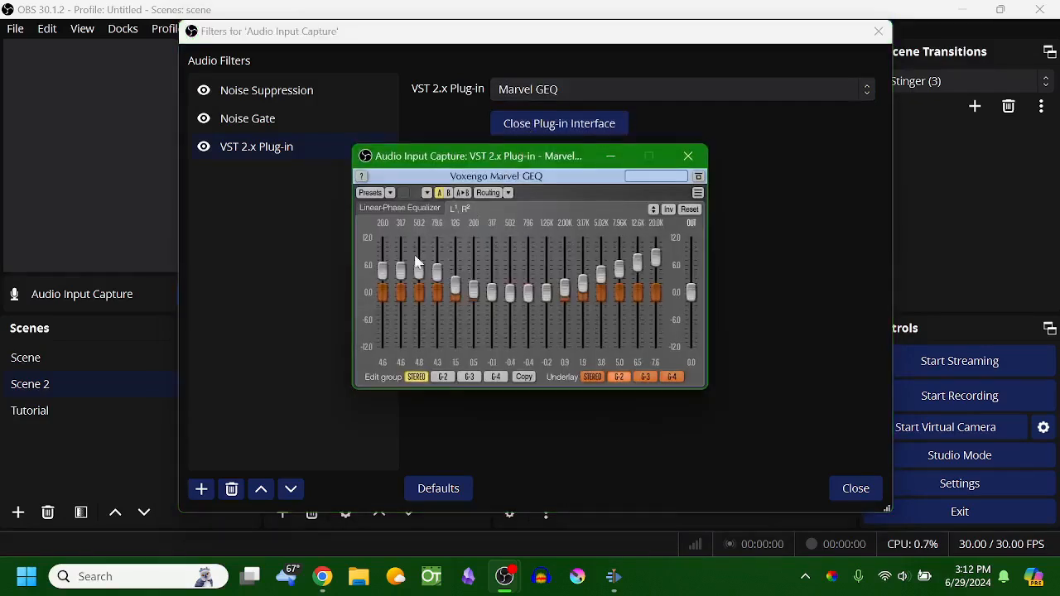
{"action": "left_click_drag", "start_coordinate": [473, 290], "coordinate": [474, 263]}
{"action": "left_click_drag", "start_coordinate": [546, 292], "coordinate": [546, 244]}
{"action": "left_click", "coordinate": [688, 158]}
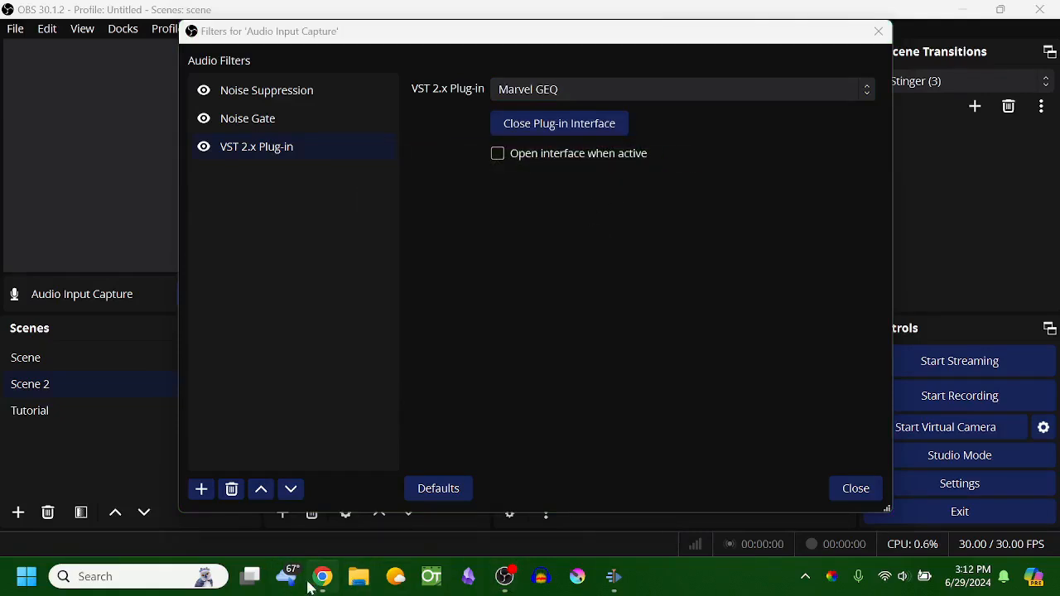
Switch to Google Chrome, search for "marvelgq plugins" and open the Voxengo Marvel GEQ product page.
{"action": "mouse_move", "coordinate": [322, 576]}
{"action": "right_click", "coordinate": [314, 587]}
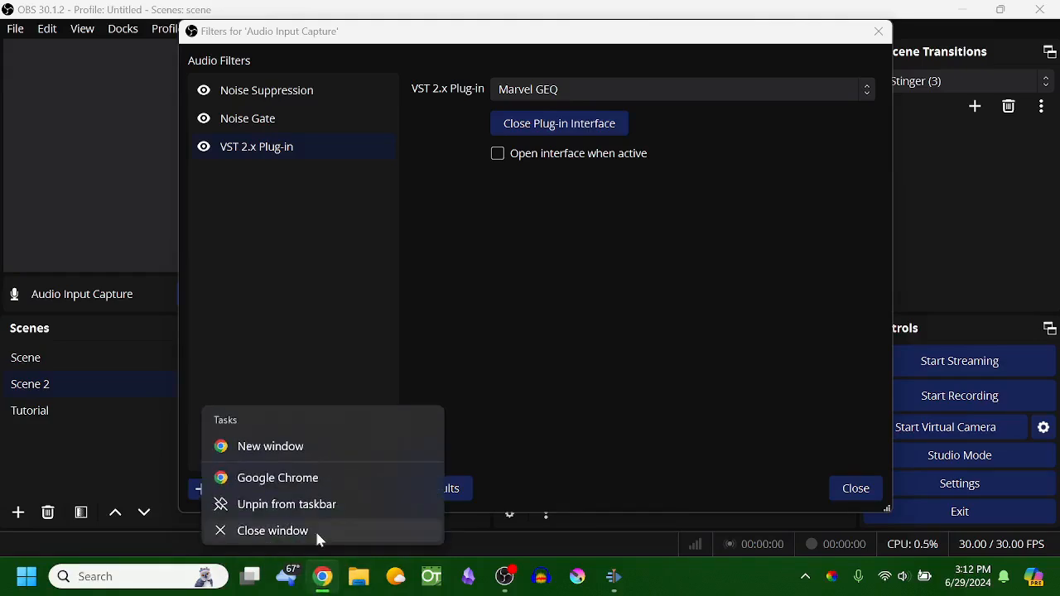
{"action": "left_click", "coordinate": [360, 477]}
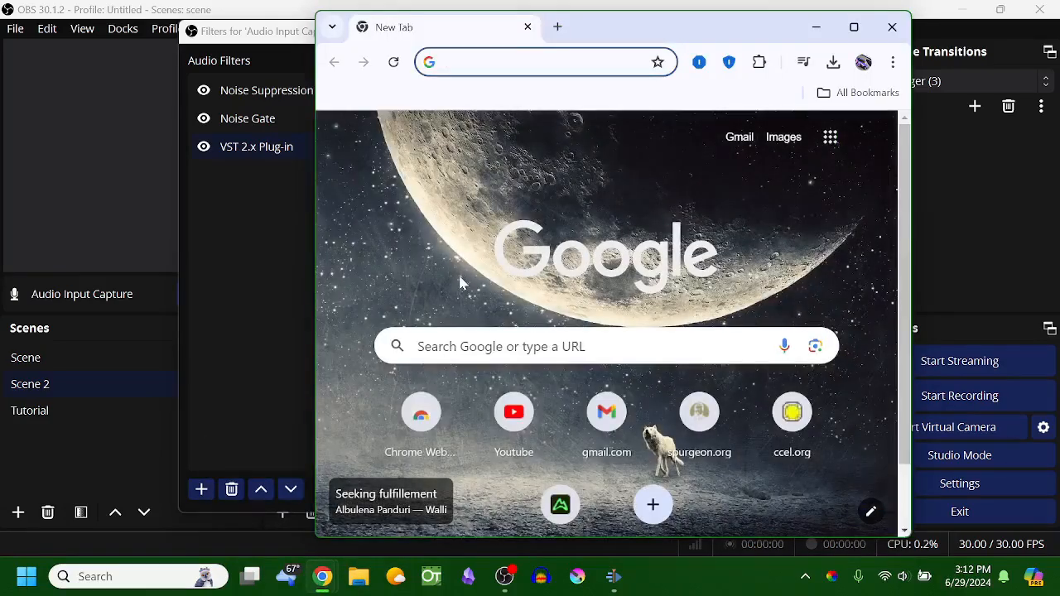
{"action": "left_click", "coordinate": [853, 27]}
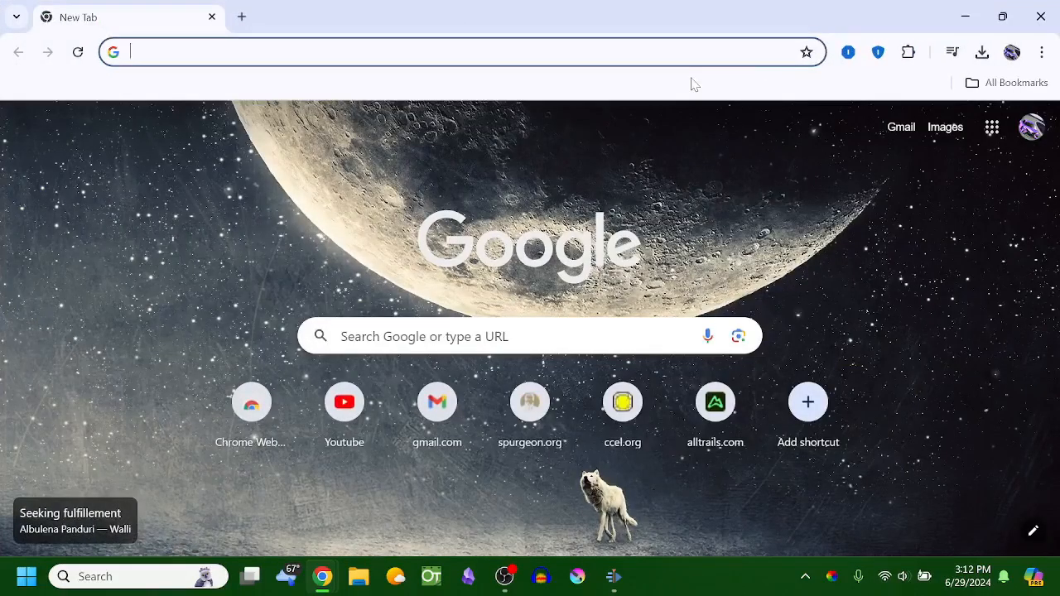
{"action": "type", "text": "marvel"}
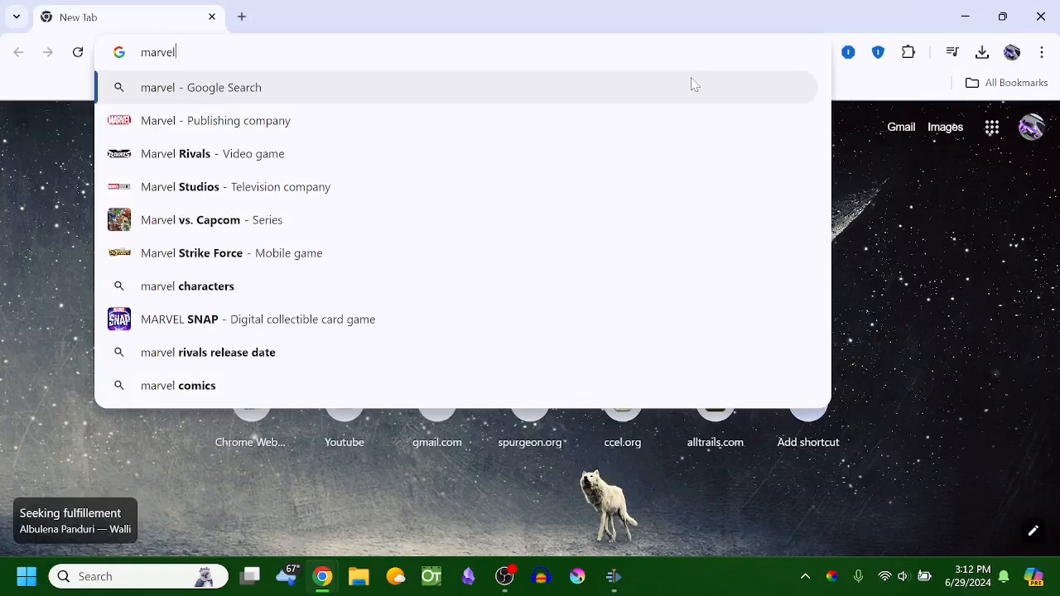
{"action": "type", "text": "gq pl"}
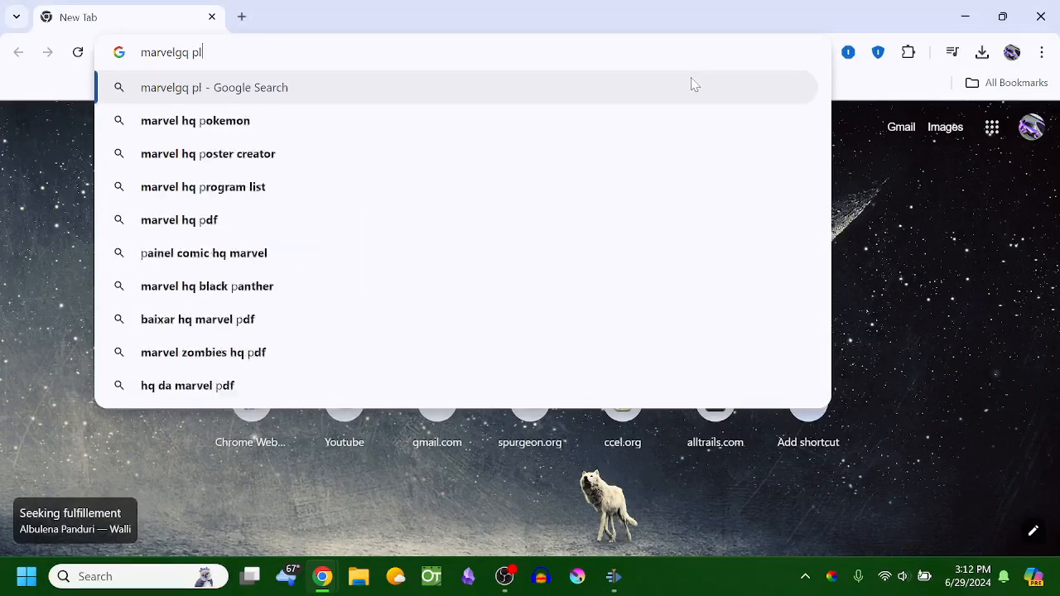
{"action": "type", "text": "ugun"}
{"action": "key", "text": "BackSpace"}
{"action": "key", "text": "BackSpace"}
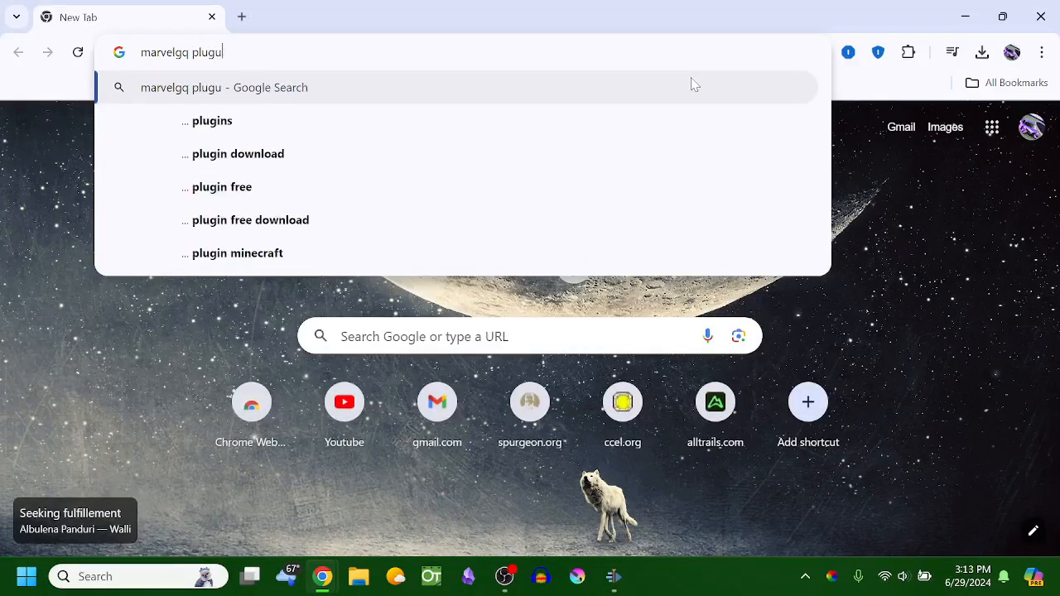
{"action": "type", "text": "ins"}
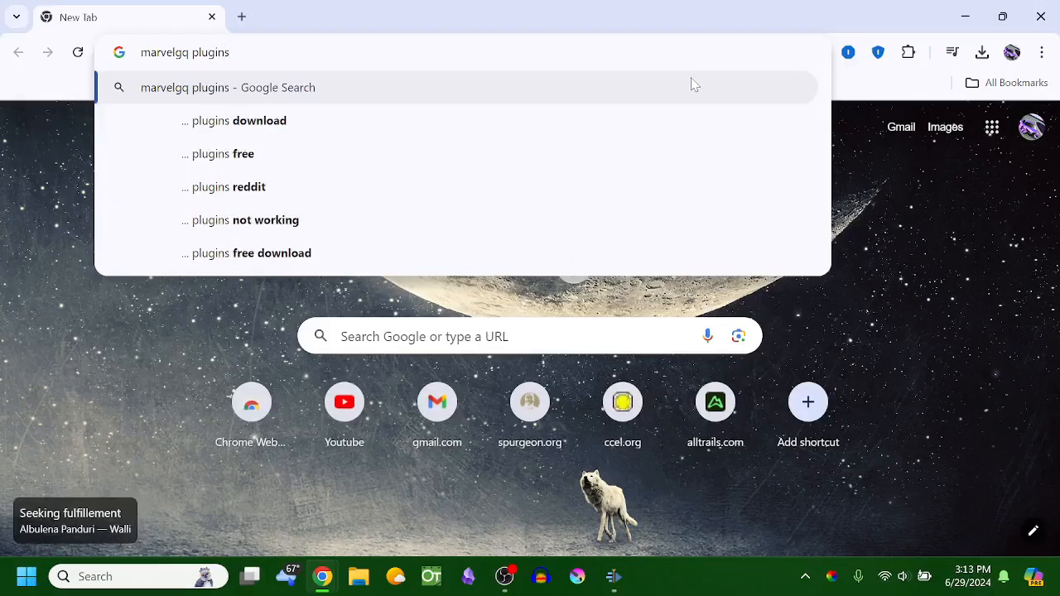
{"action": "key", "text": "Return"}
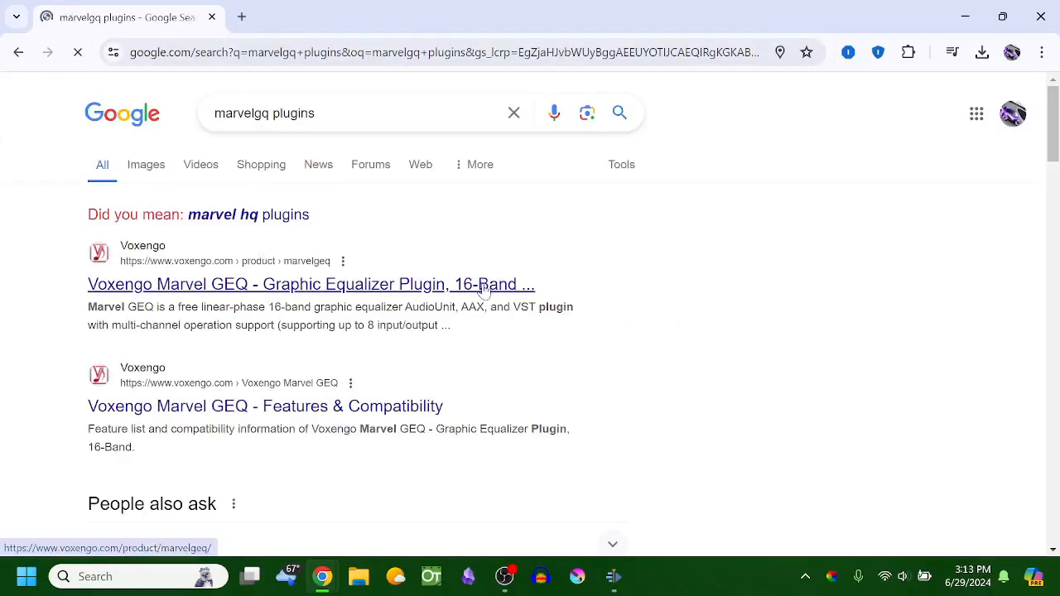
{"action": "left_click", "coordinate": [475, 283]}
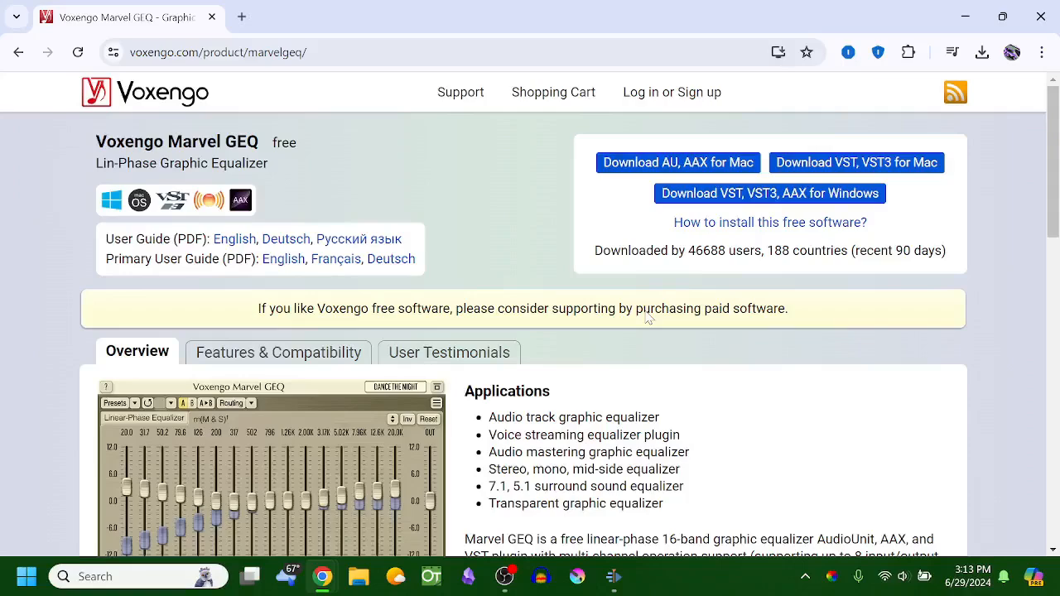
Download the VST, VST3, AAX for Windows installer of the Crunchessor Track Compressor Plugin and close the browser.
{"action": "scroll", "coordinate": [204, 345], "scroll_direction": "down", "scroll_amount": 2}
{"action": "scroll", "coordinate": [365, 334], "scroll_direction": "down", "scroll_amount": 5}
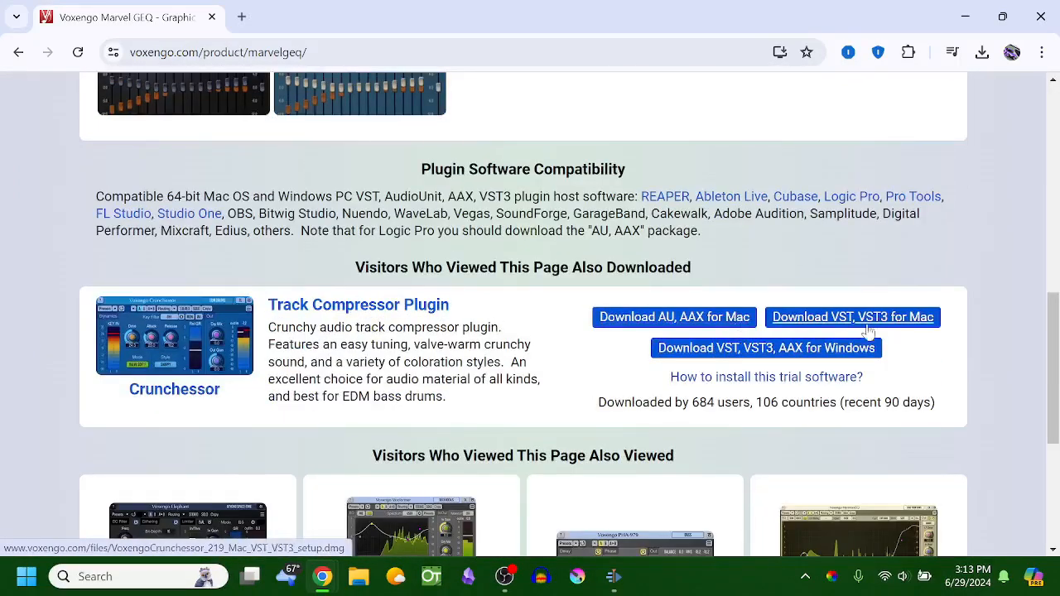
{"action": "left_click", "coordinate": [852, 353]}
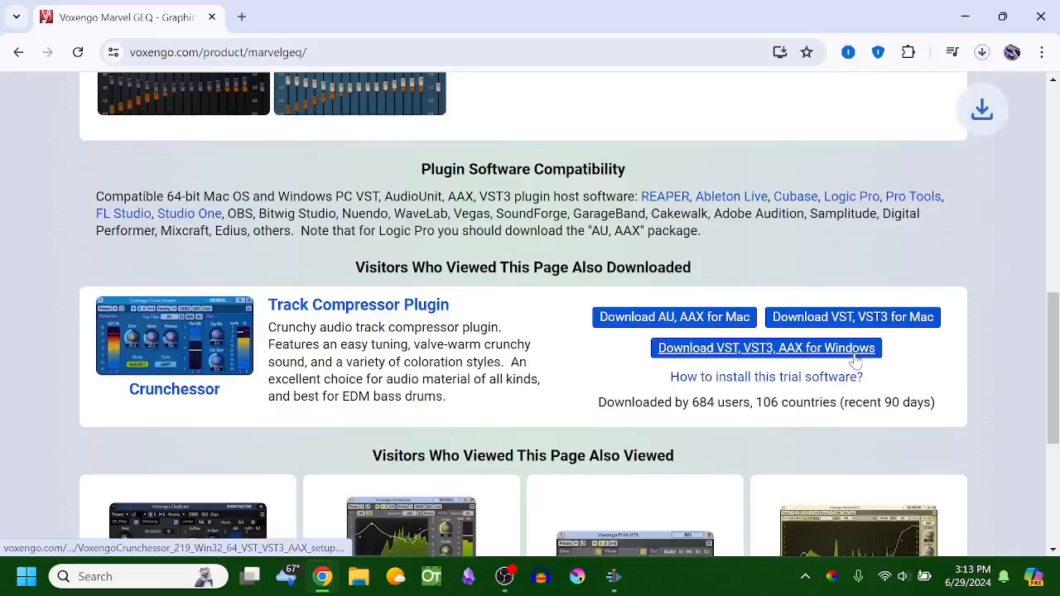
{"action": "left_click", "coordinate": [985, 56]}
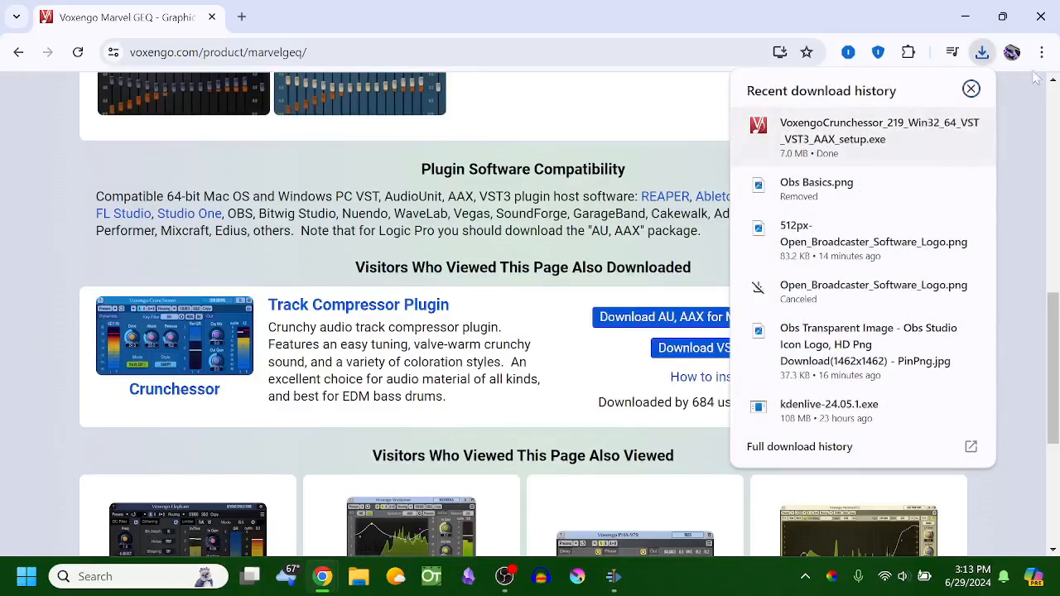
{"action": "left_click", "coordinate": [1048, 8]}
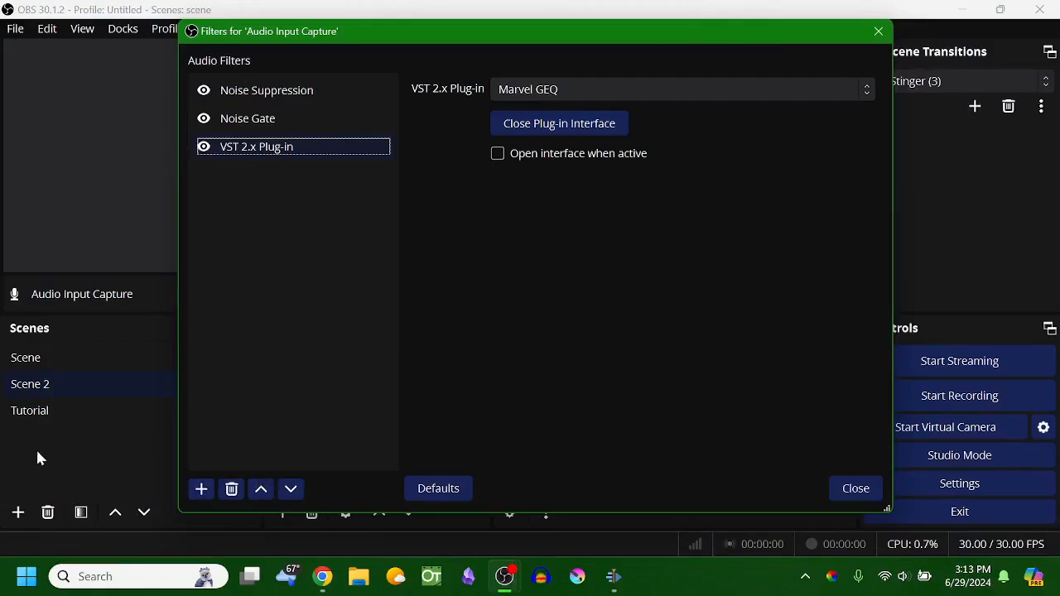
Add an Expander filter to the Audio Input Capture source under its default name.
{"action": "left_click", "coordinate": [200, 489]}
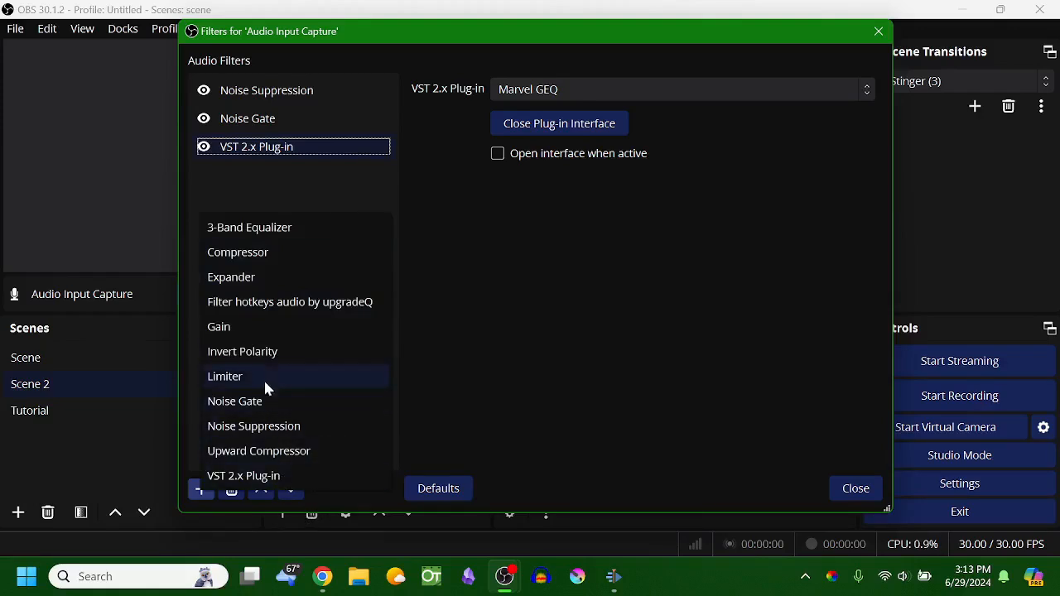
{"action": "left_click", "coordinate": [258, 287]}
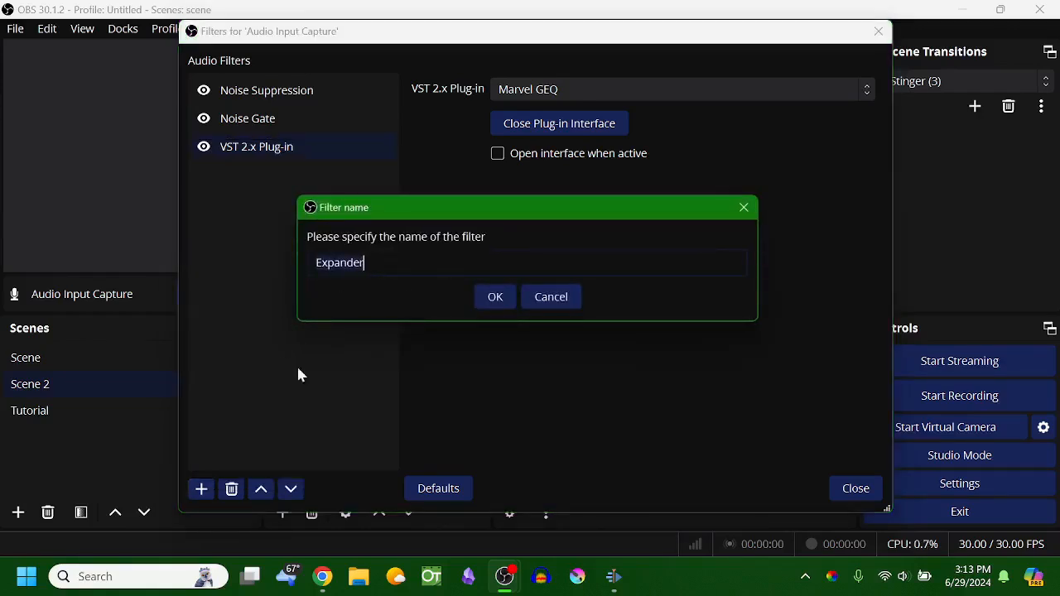
{"action": "left_click", "coordinate": [496, 301]}
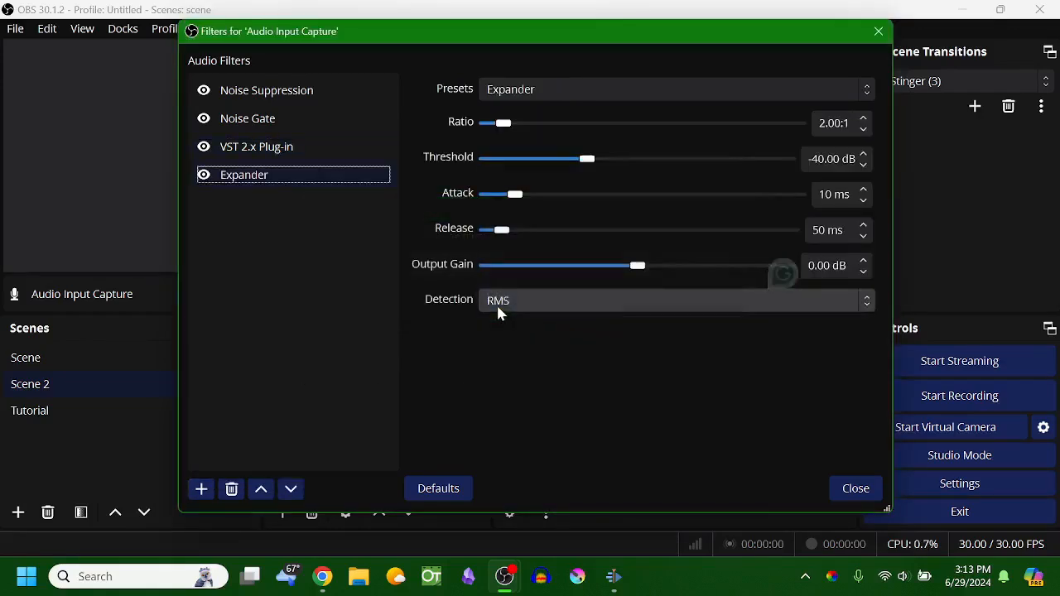
{"action": "left_click", "coordinate": [584, 159]}
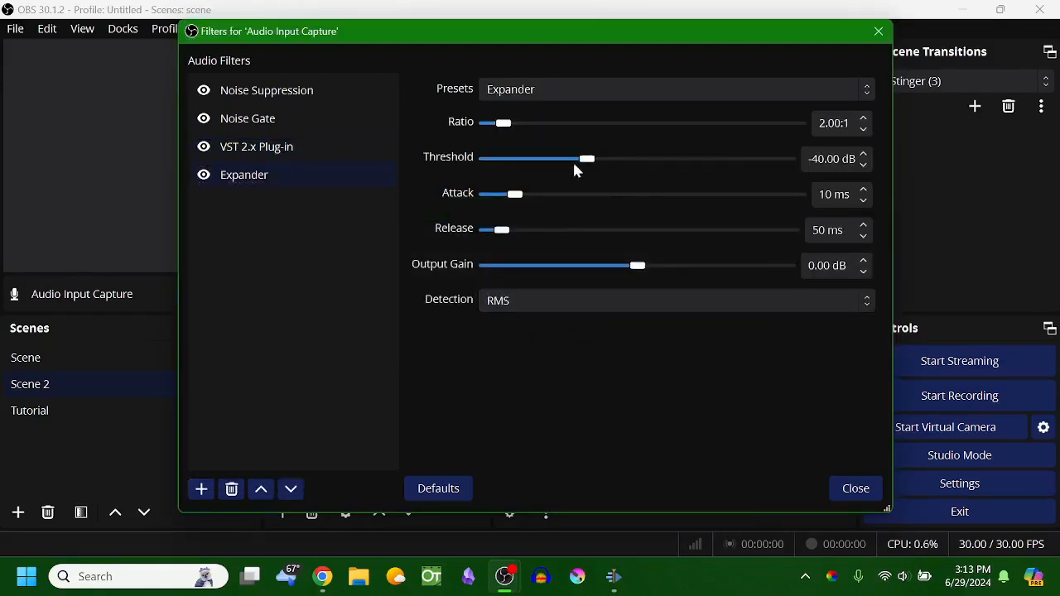
Set the Expander filter's threshold to -29.90 dB, moving the filters window aside to check the audio levels.
{"action": "left_click_drag", "start_coordinate": [595, 166], "coordinate": [702, 160]}
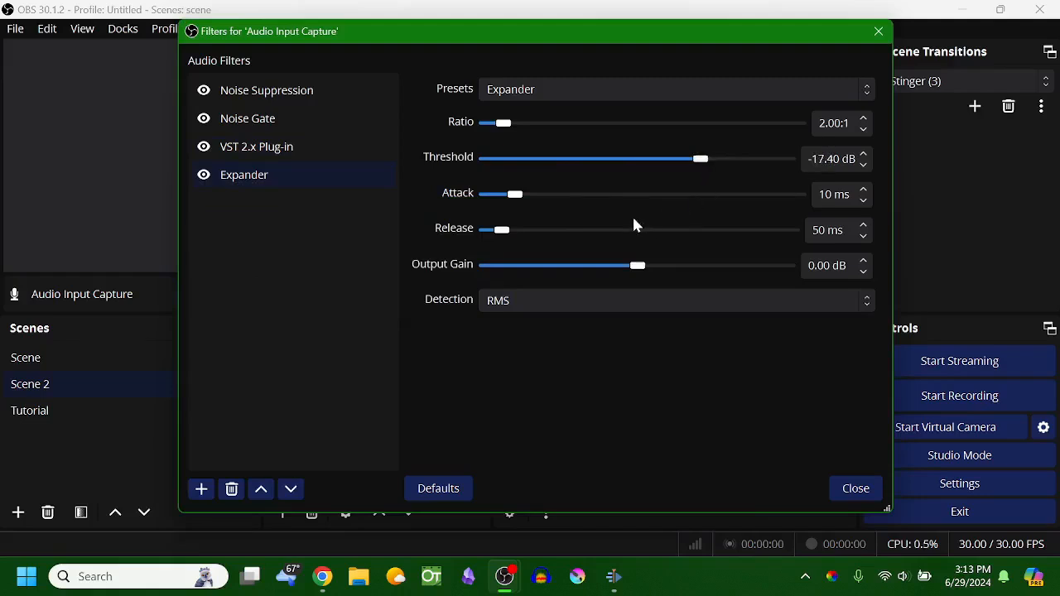
{"action": "left_click_drag", "start_coordinate": [823, 41], "coordinate": [686, 47]}
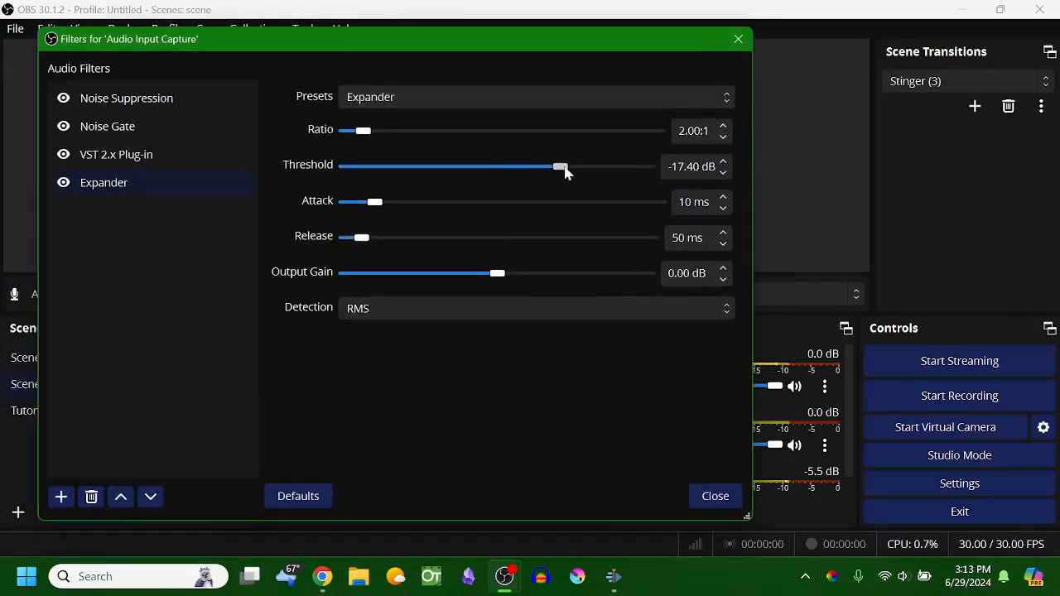
{"action": "left_click_drag", "start_coordinate": [566, 170], "coordinate": [517, 173]}
{"action": "left_click_drag", "start_coordinate": [535, 49], "coordinate": [602, 22]}
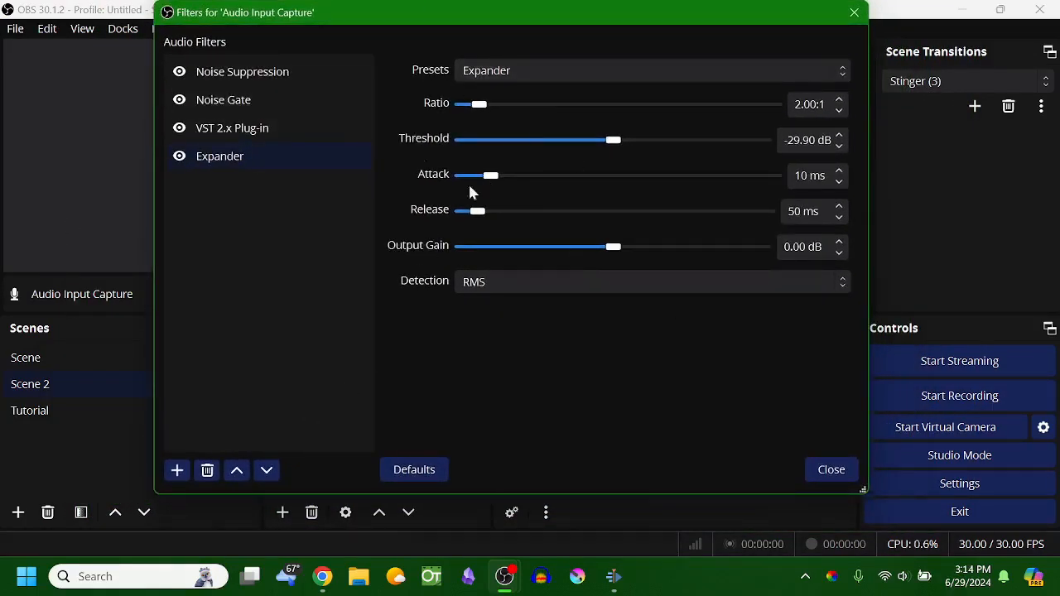
Add Invert Polarity and a Limiter with a -9.00 dB threshold under their default names, and close the filters window.
{"action": "left_click", "coordinate": [186, 470]}
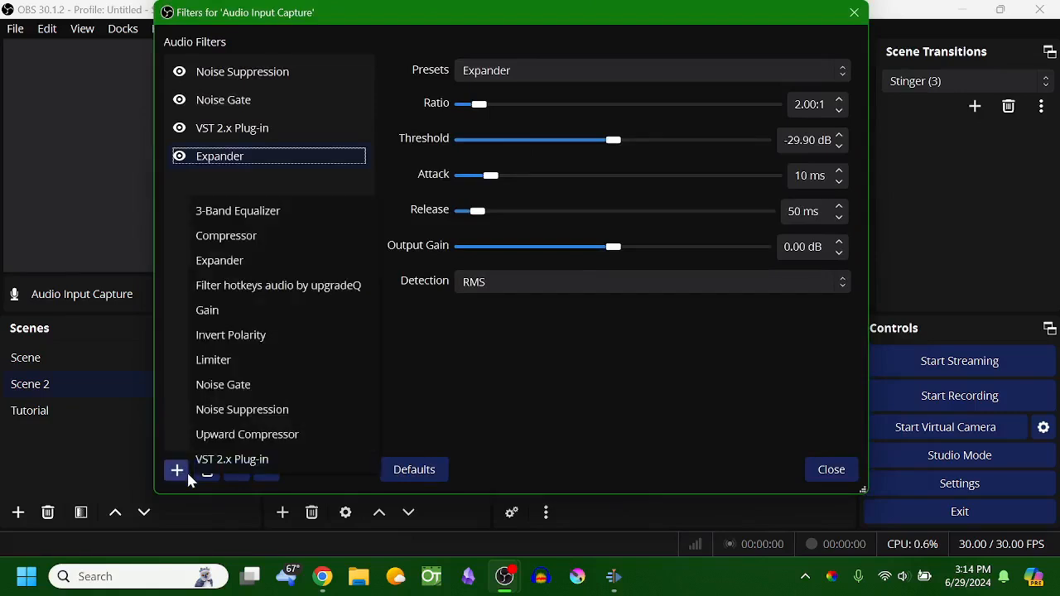
{"action": "left_click", "coordinate": [249, 337]}
{"action": "left_click", "coordinate": [276, 364]}
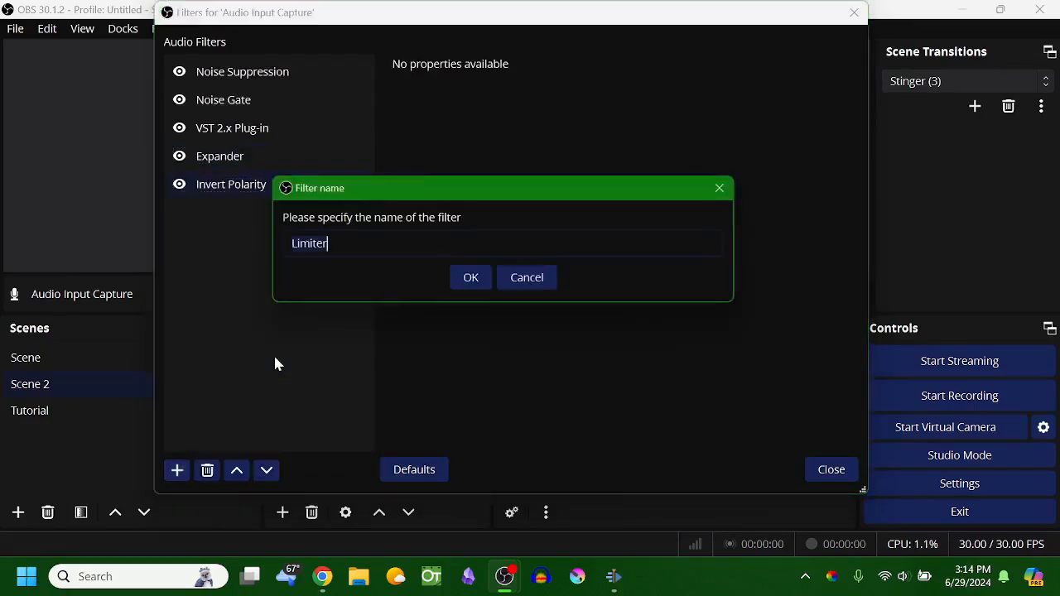
{"action": "left_click", "coordinate": [468, 278]}
{"action": "left_click_drag", "start_coordinate": [524, 68], "coordinate": [613, 79]}
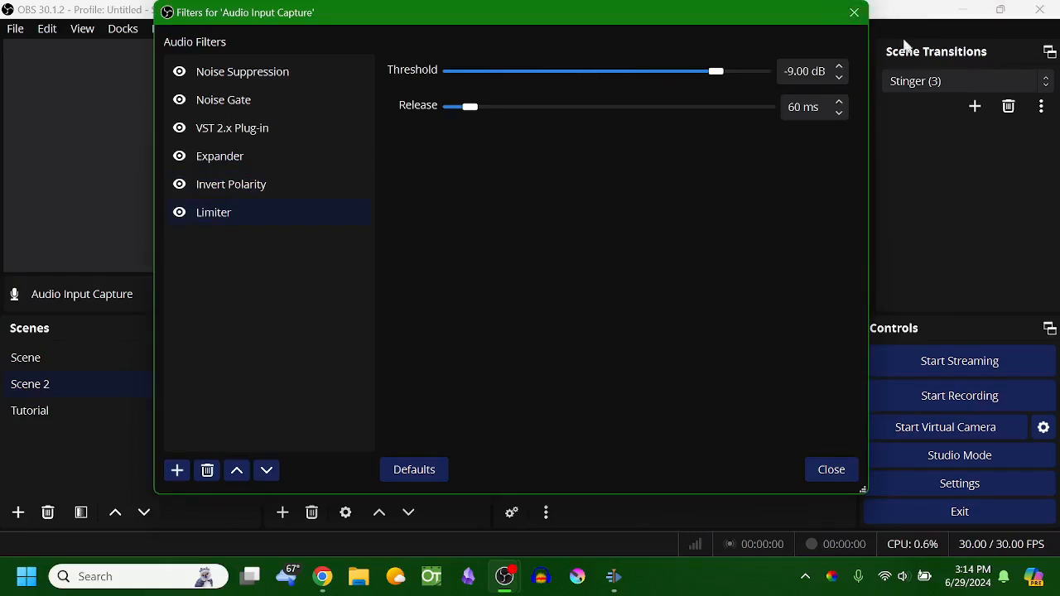
{"action": "left_click", "coordinate": [854, 11]}
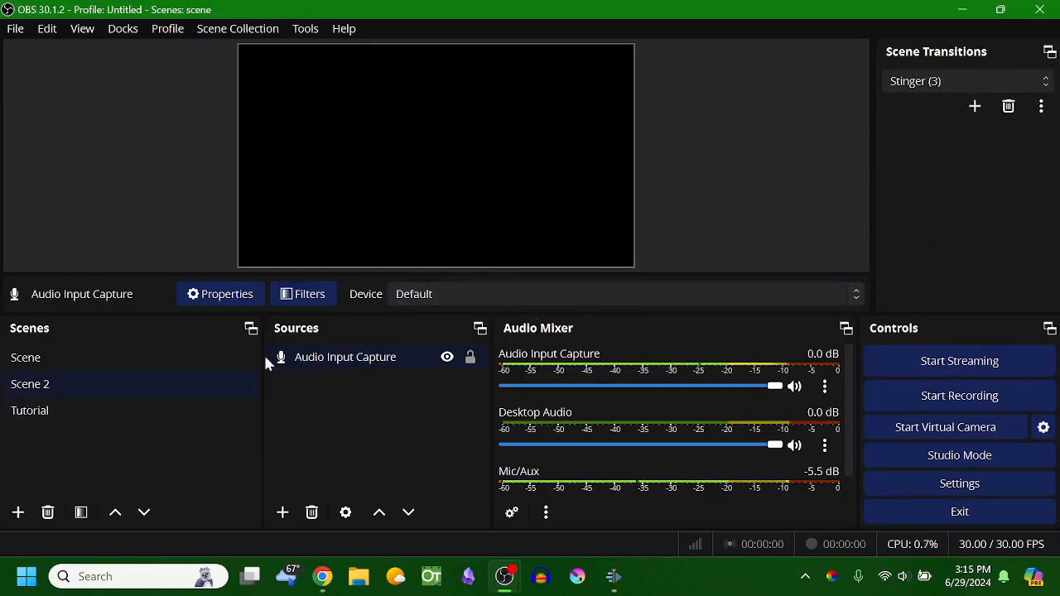
Narrow the Scenes dock to give Sources more width, deselect the source, and close the OBS window.
{"action": "left_click_drag", "start_coordinate": [260, 350], "coordinate": [188, 458]}
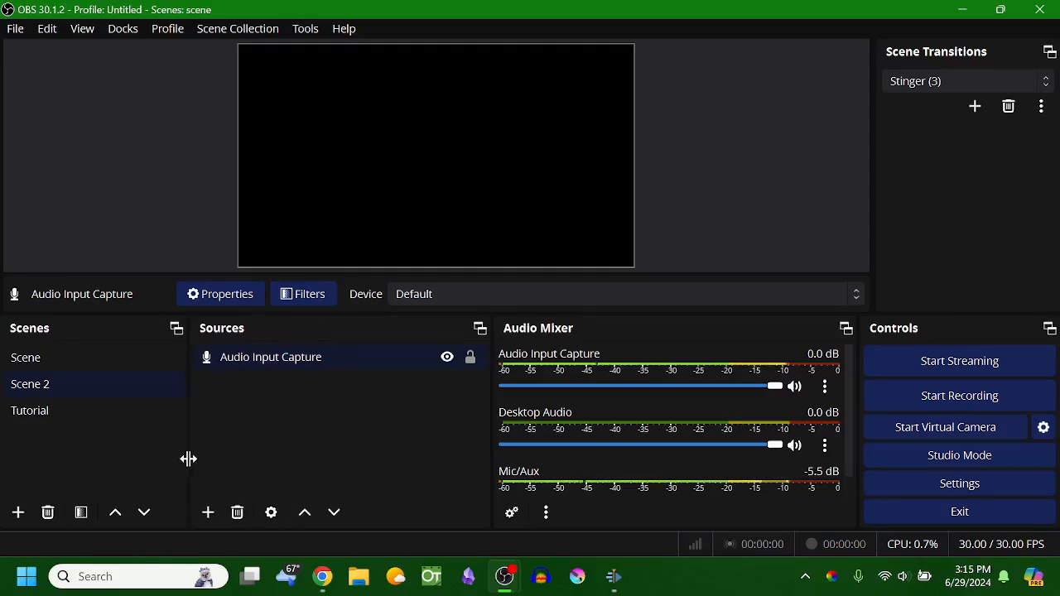
{"action": "left_click", "coordinate": [97, 387]}
{"action": "right_click", "coordinate": [386, 157]}
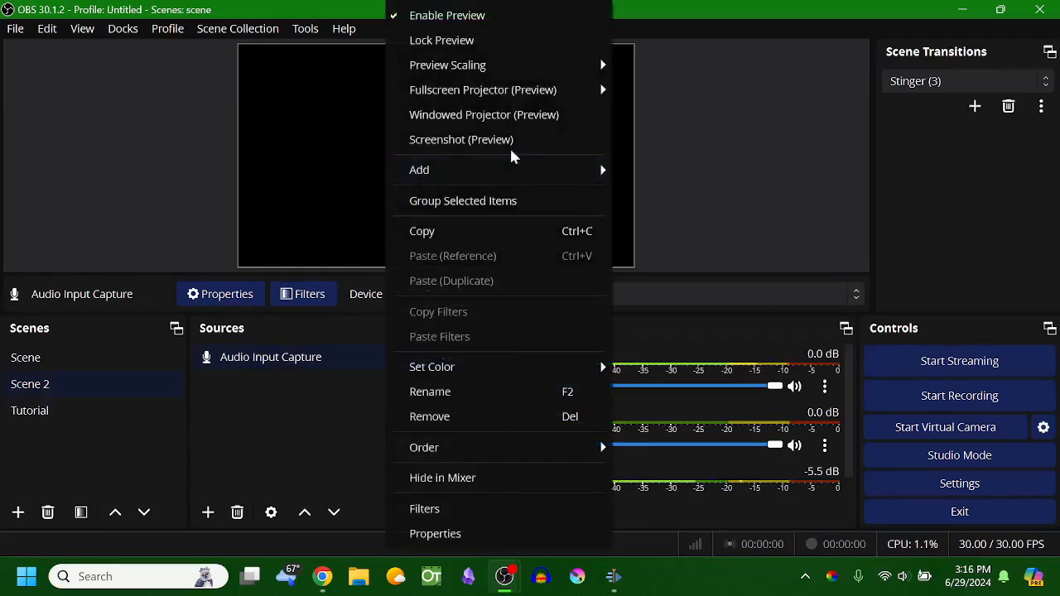
{"action": "left_click", "coordinate": [698, 121]}
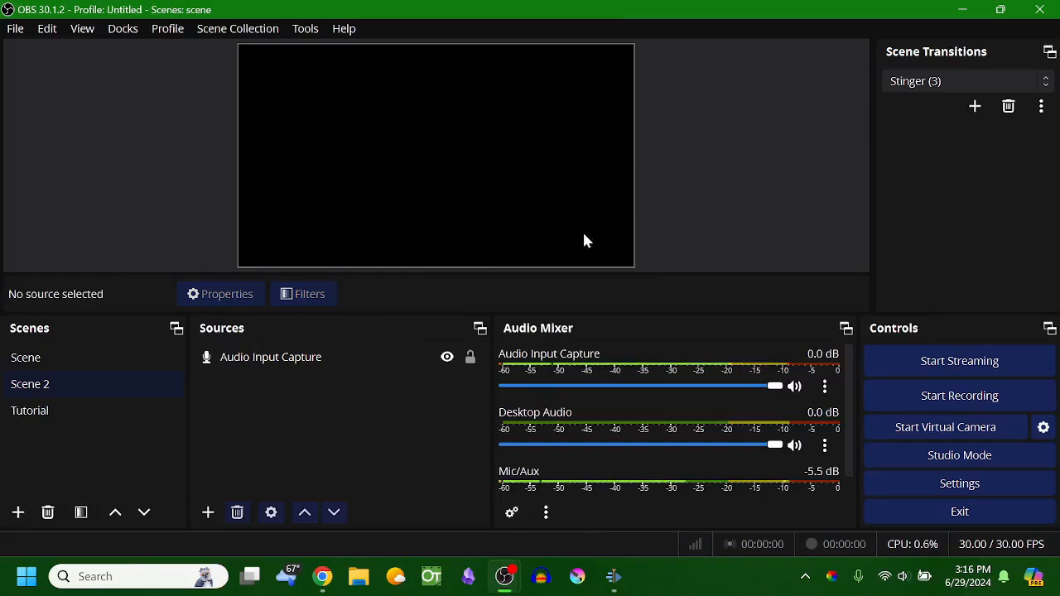
{"action": "left_click", "coordinate": [1050, 8]}
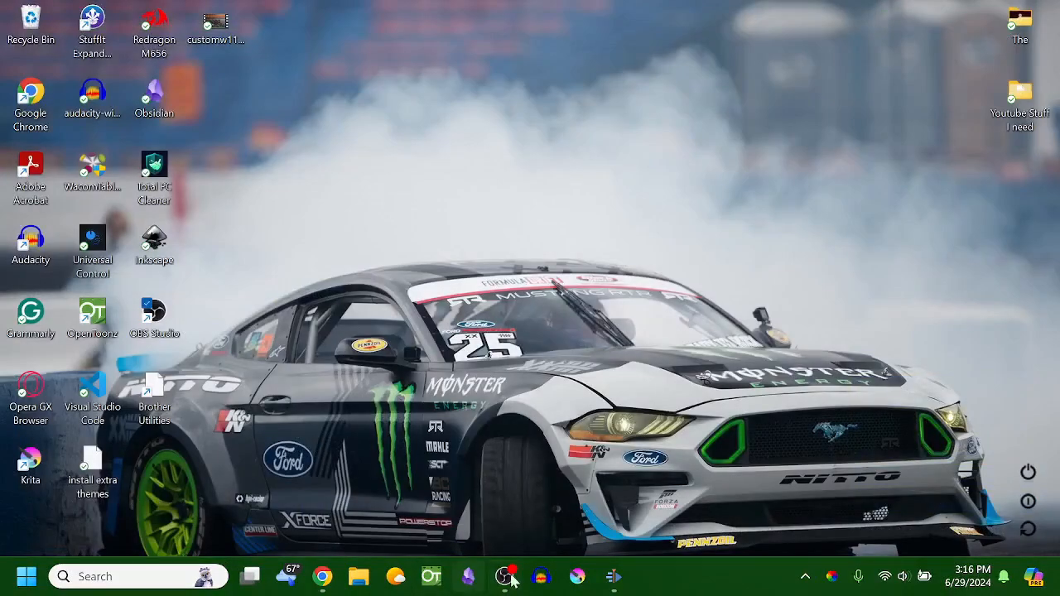